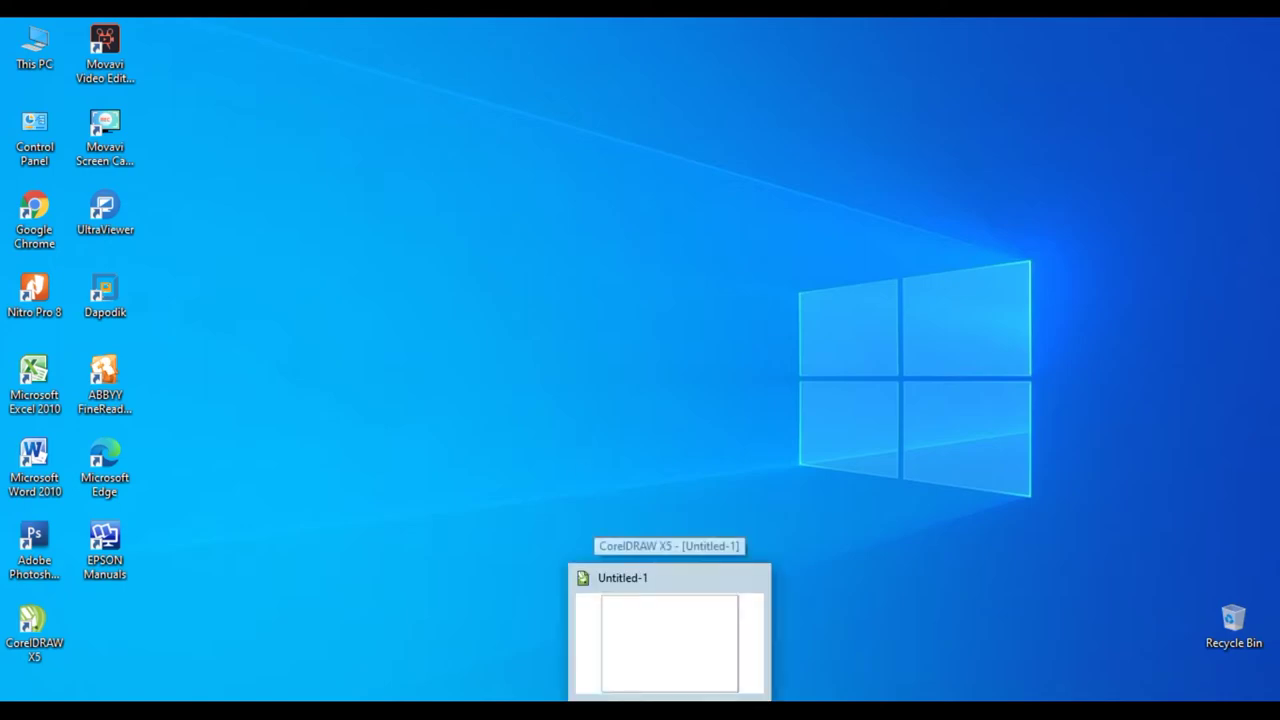
Step: Switch to the Untitled-1 drawing in CorelDRAW and draw a 3-point curve from about (146, 185) to (99, 53) mm, bowed left
left_click(668, 640)
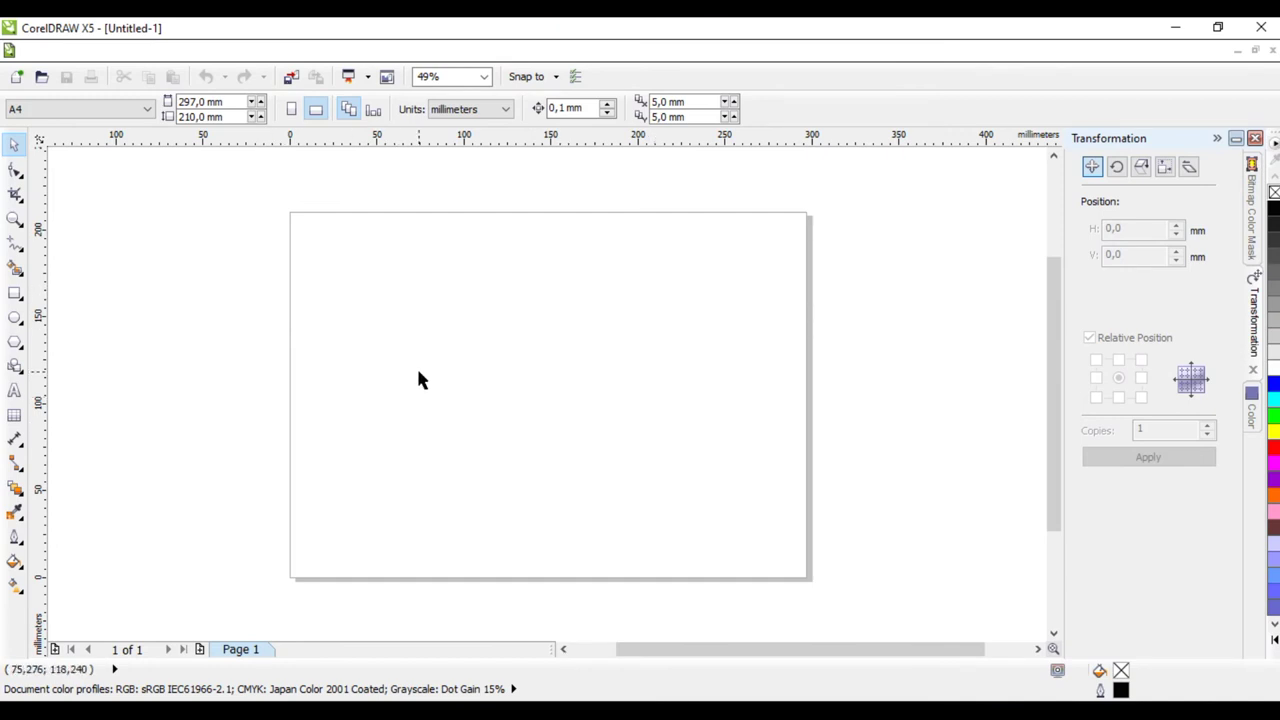
left_click(22, 249)
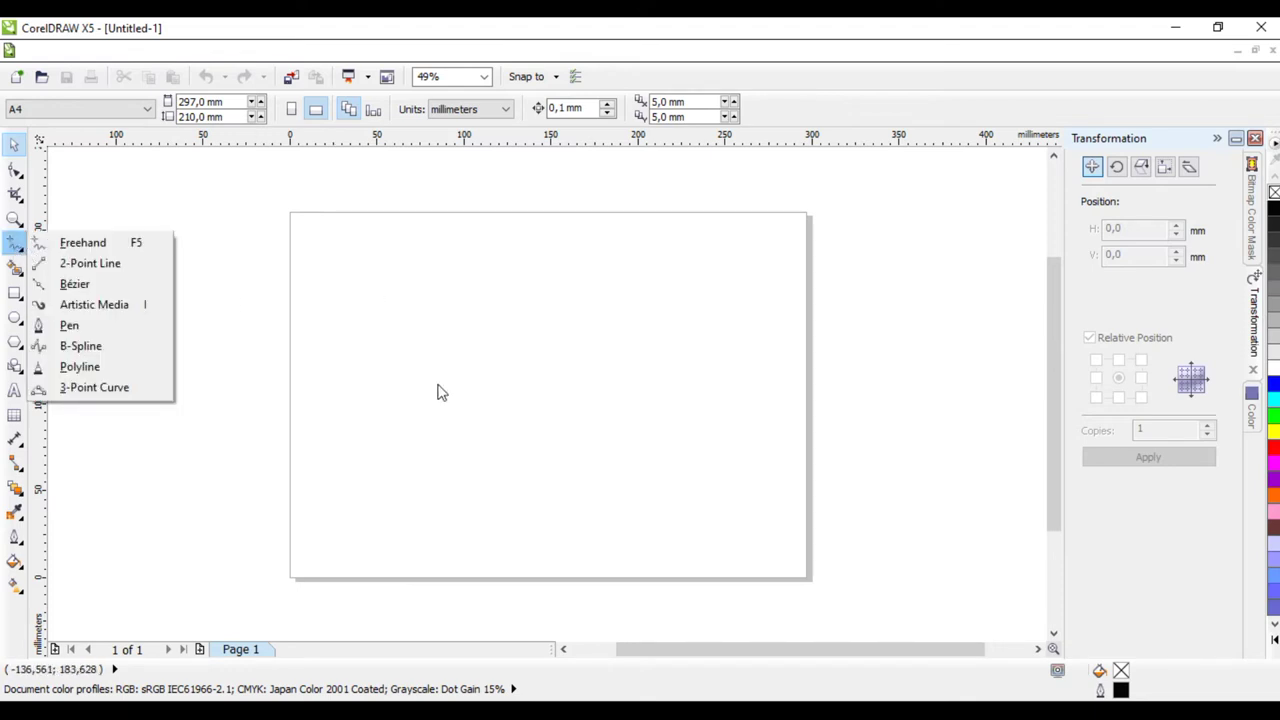
left_click(14, 342)
left_click(12, 245)
left_click(97, 392)
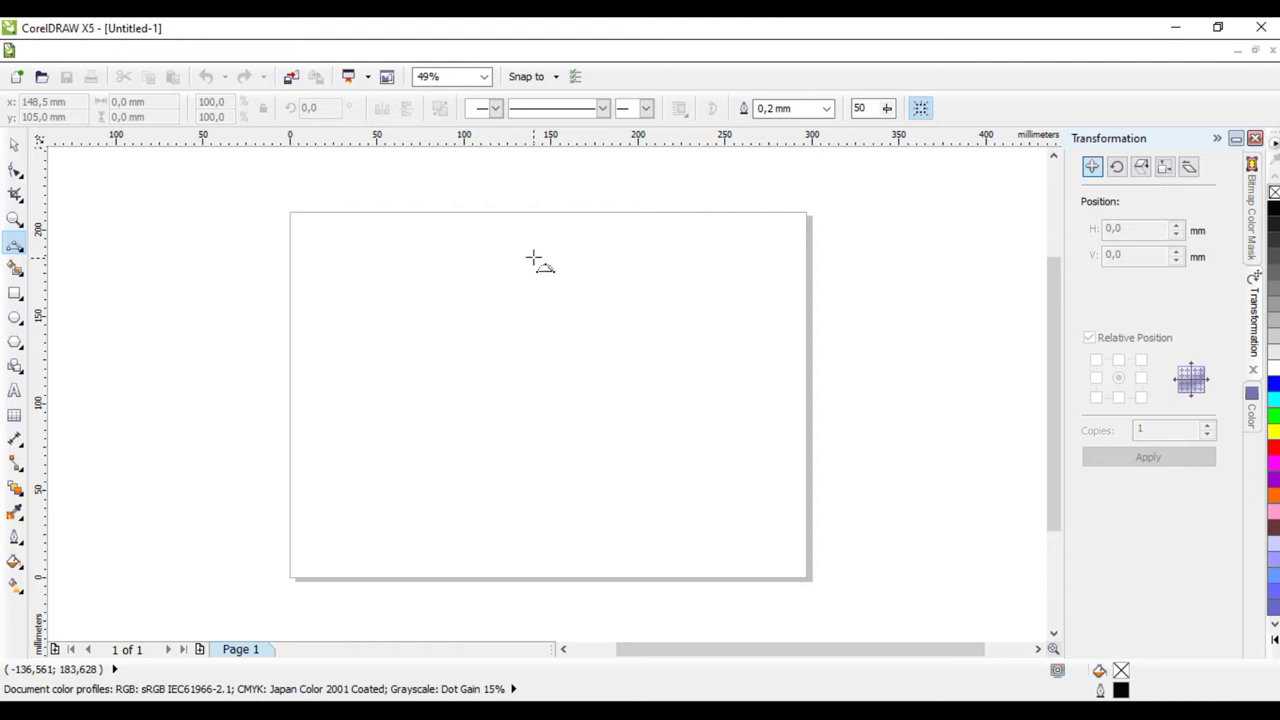
left_click_drag(542, 258, 462, 484)
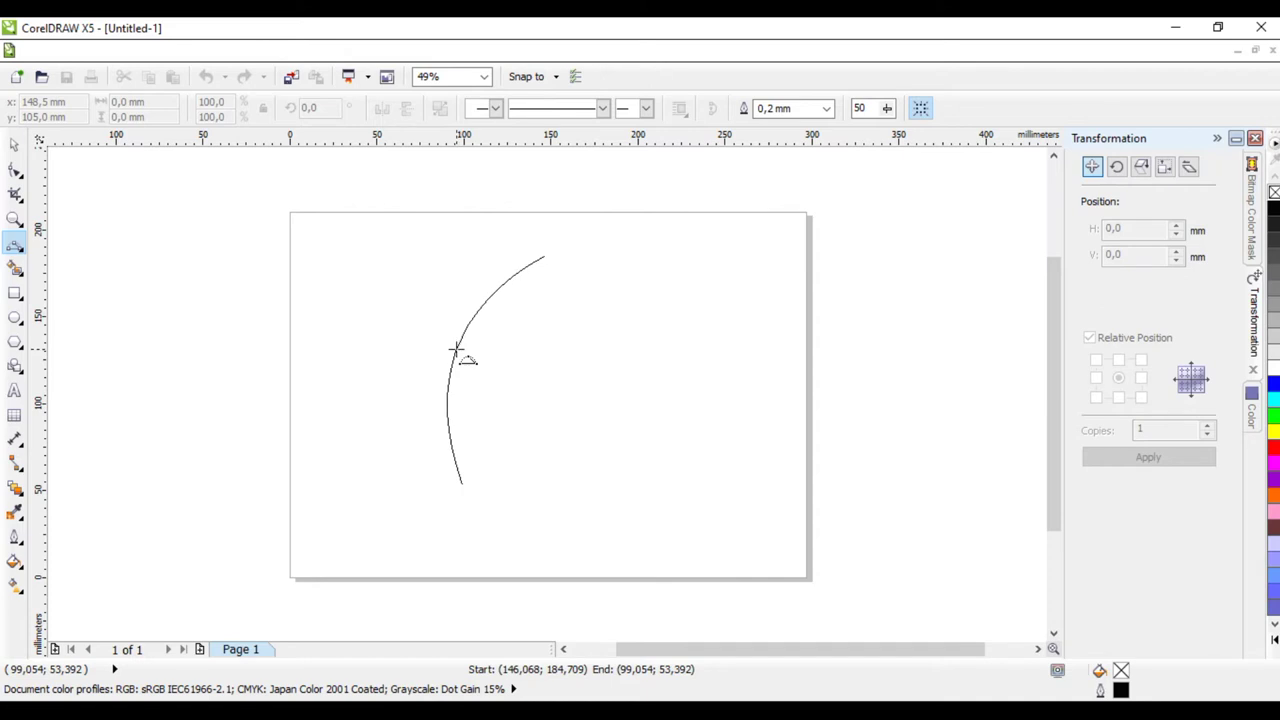
left_click(457, 350)
Step: Reshape the curve into an S-shaped left leaf edge with ends at about (163, 192) and (109, 40) mm
left_click(15, 171)
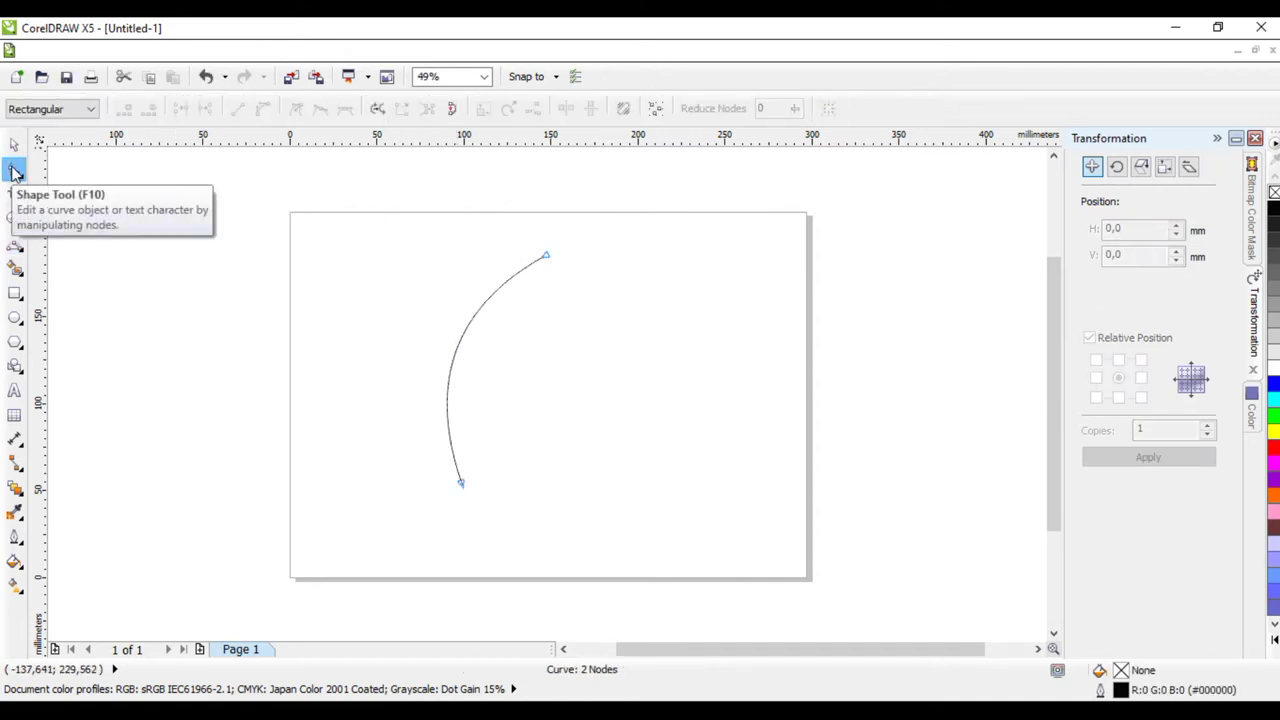
left_click(546, 258)
left_click_drag(457, 306, 505, 327)
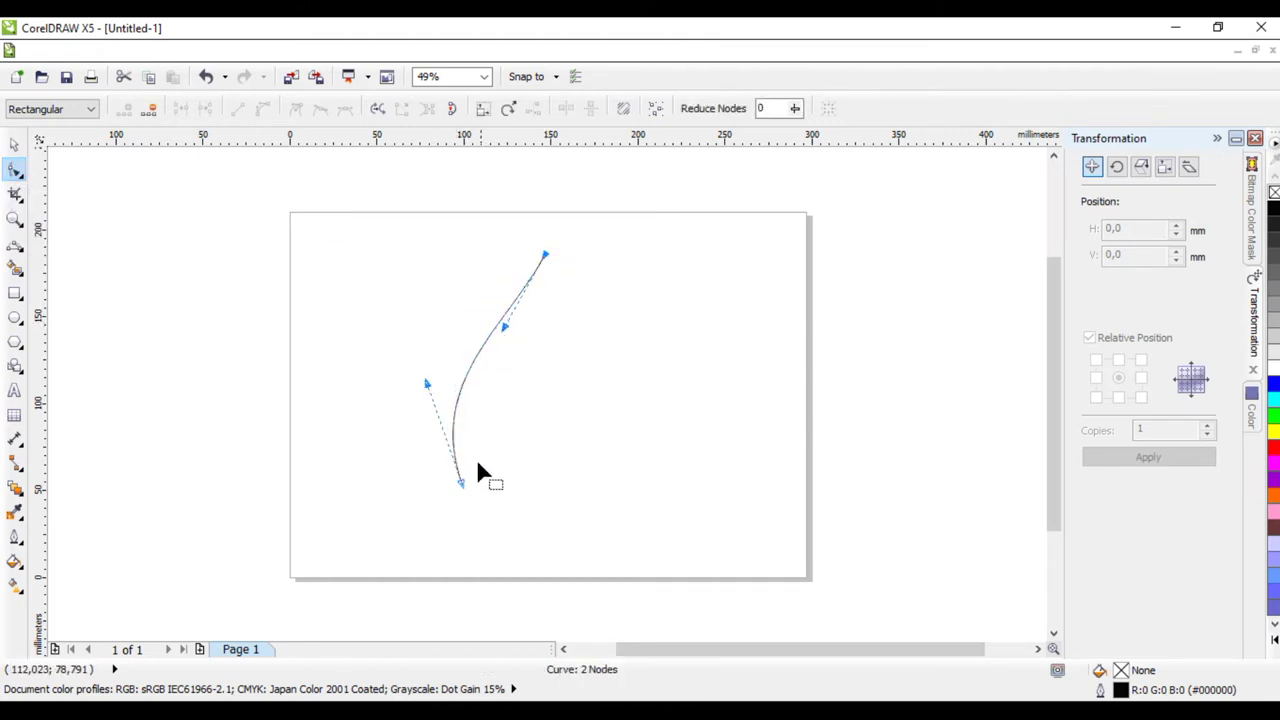
left_click(461, 486)
left_click_drag(462, 487, 479, 510)
left_click_drag(440, 410, 400, 371)
left_click_drag(507, 328, 528, 333)
left_click_drag(544, 255, 572, 243)
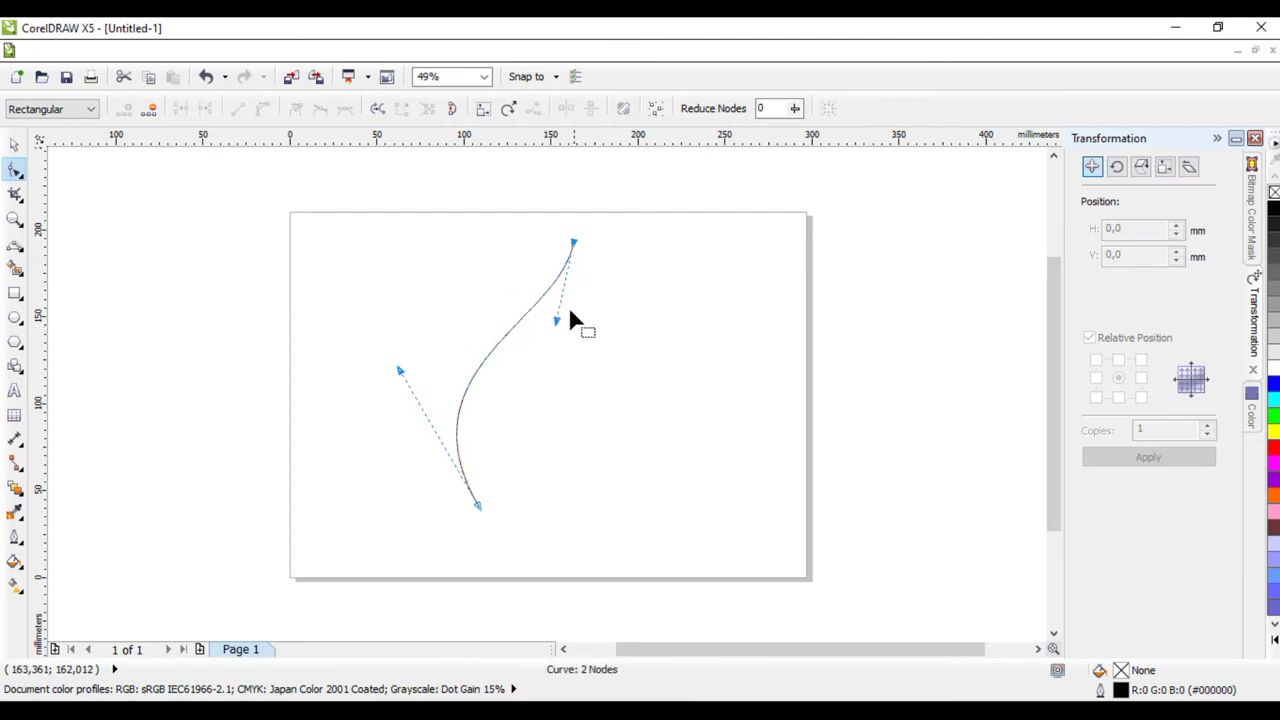
left_click_drag(558, 322, 557, 327)
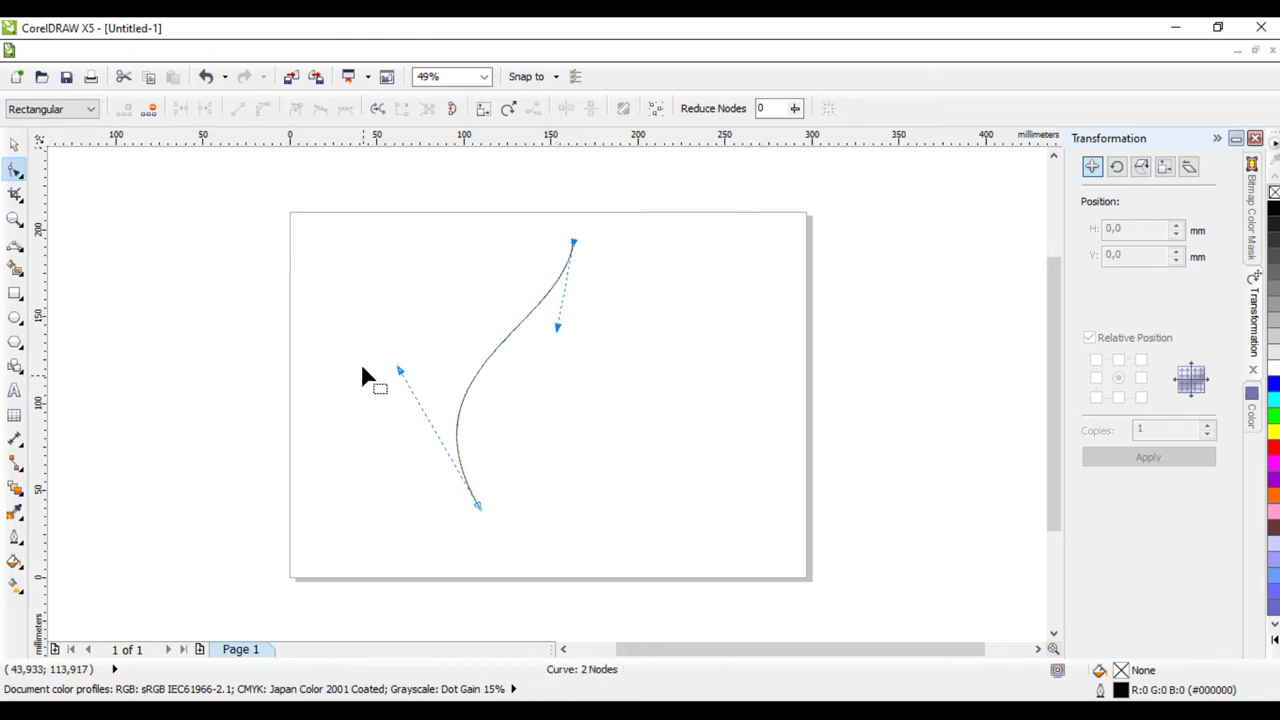
left_click_drag(400, 371, 404, 368)
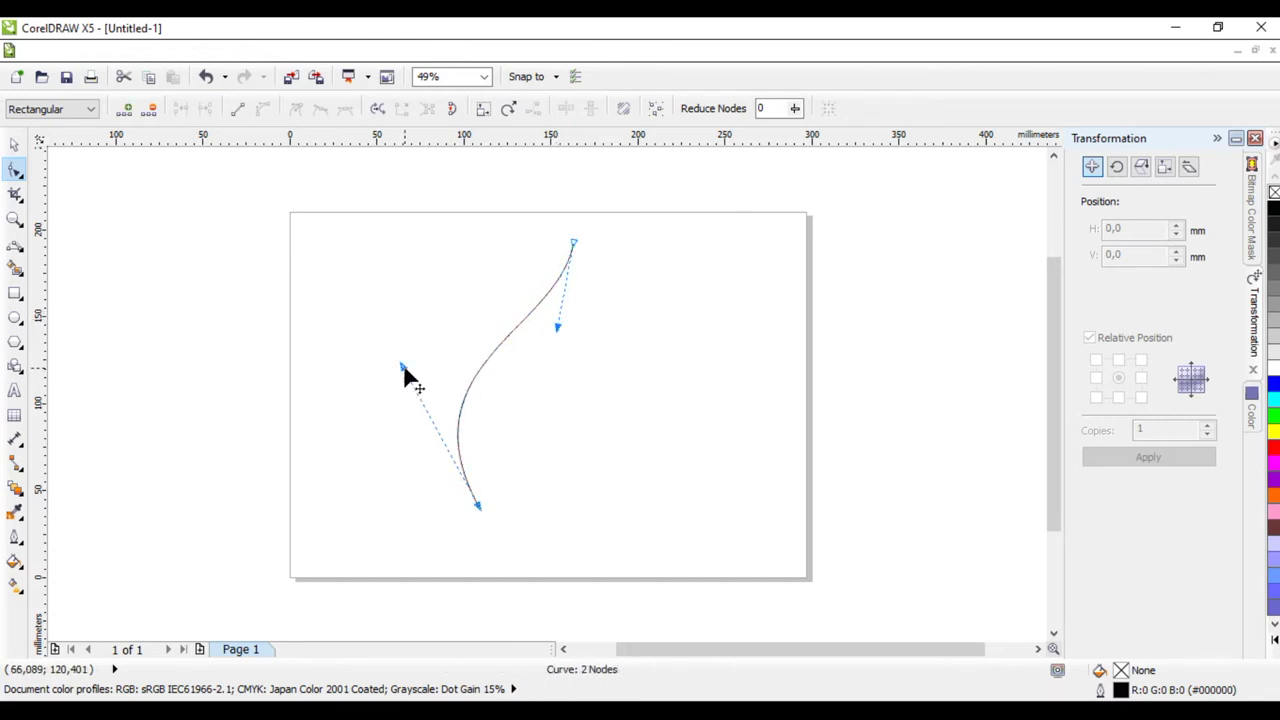
Step: Draw the leaf's right edge as a 3-point curve from the top node to about (131, 38) mm, bowed right
left_click(15, 248)
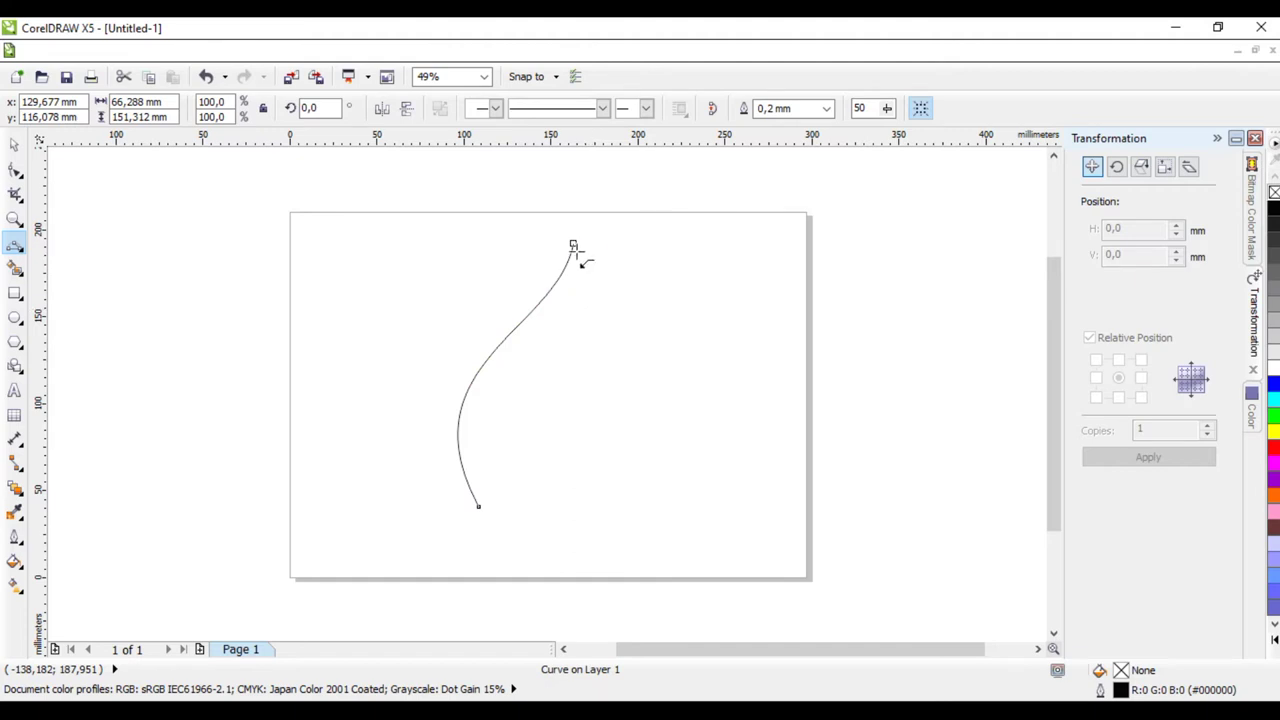
left_click_drag(573, 243, 520, 512)
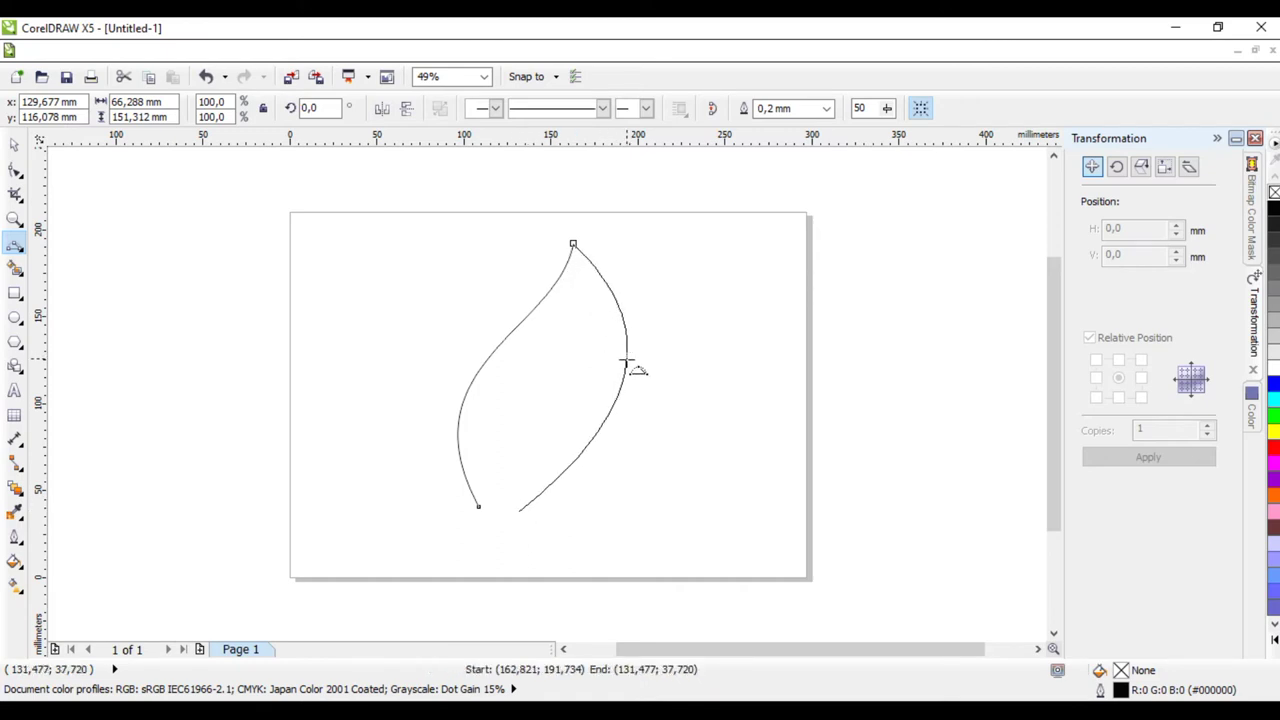
left_click(629, 363)
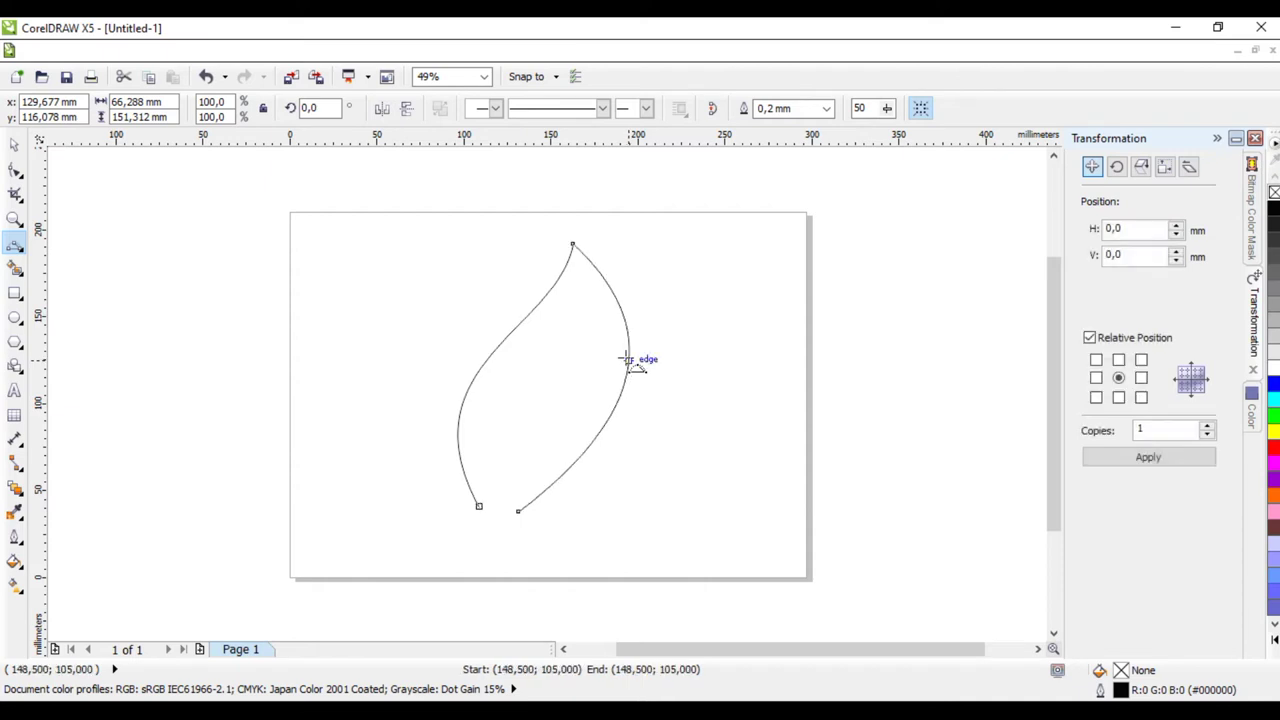
Step: Reshape the right edge into a slimmer convex arc that curves in toward its lower end by adjusting both control handles
left_click(15, 170)
left_click(573, 250)
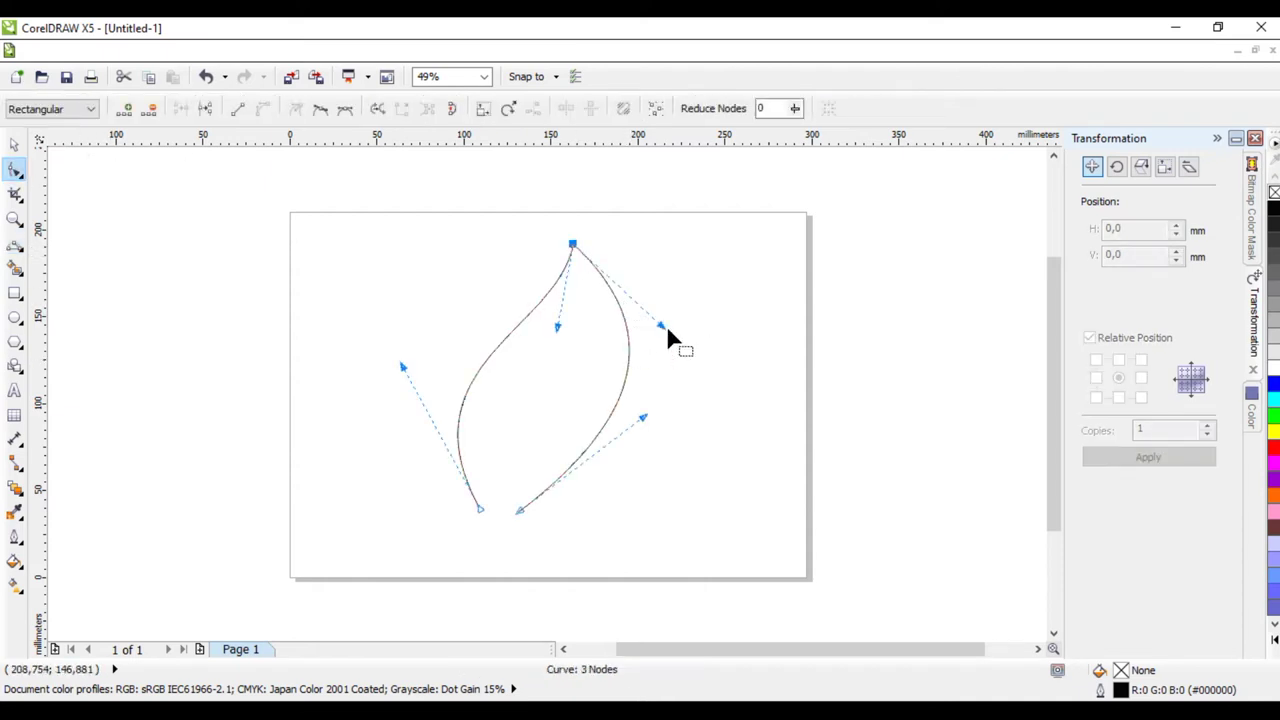
left_click_drag(664, 330, 639, 332)
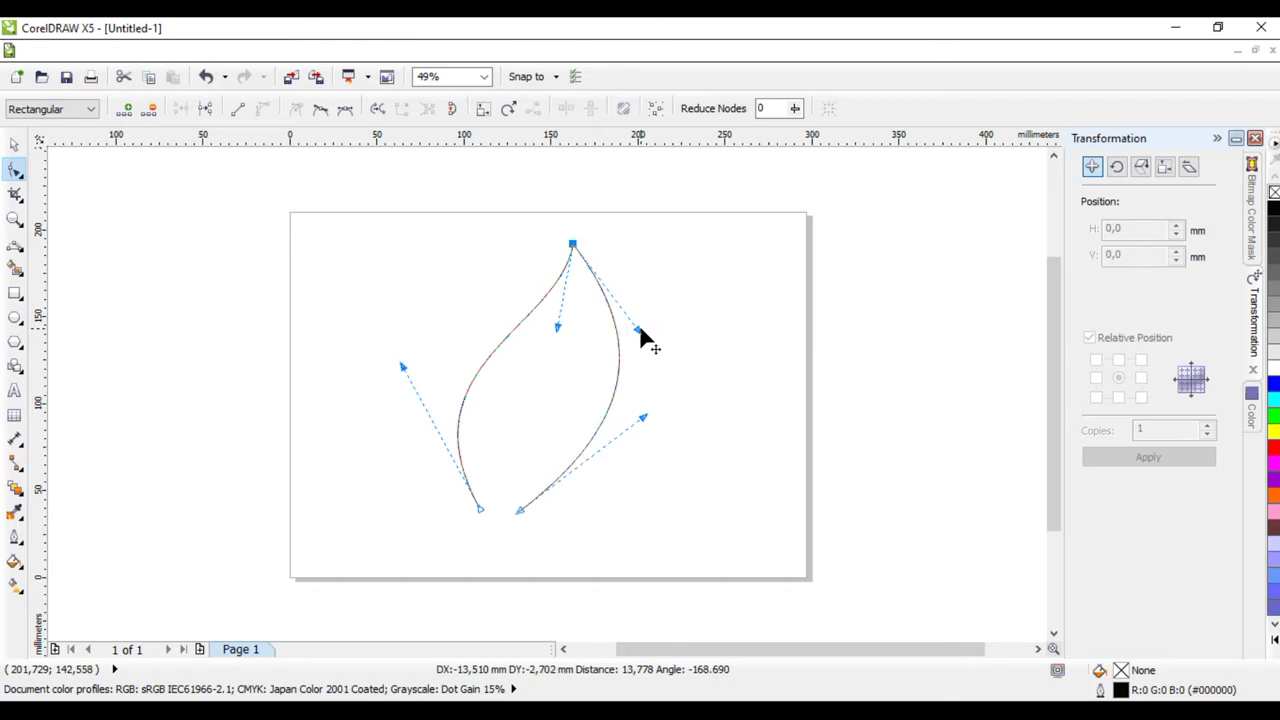
left_click_drag(642, 417, 543, 413)
left_click_drag(649, 335, 640, 374)
left_click(550, 445)
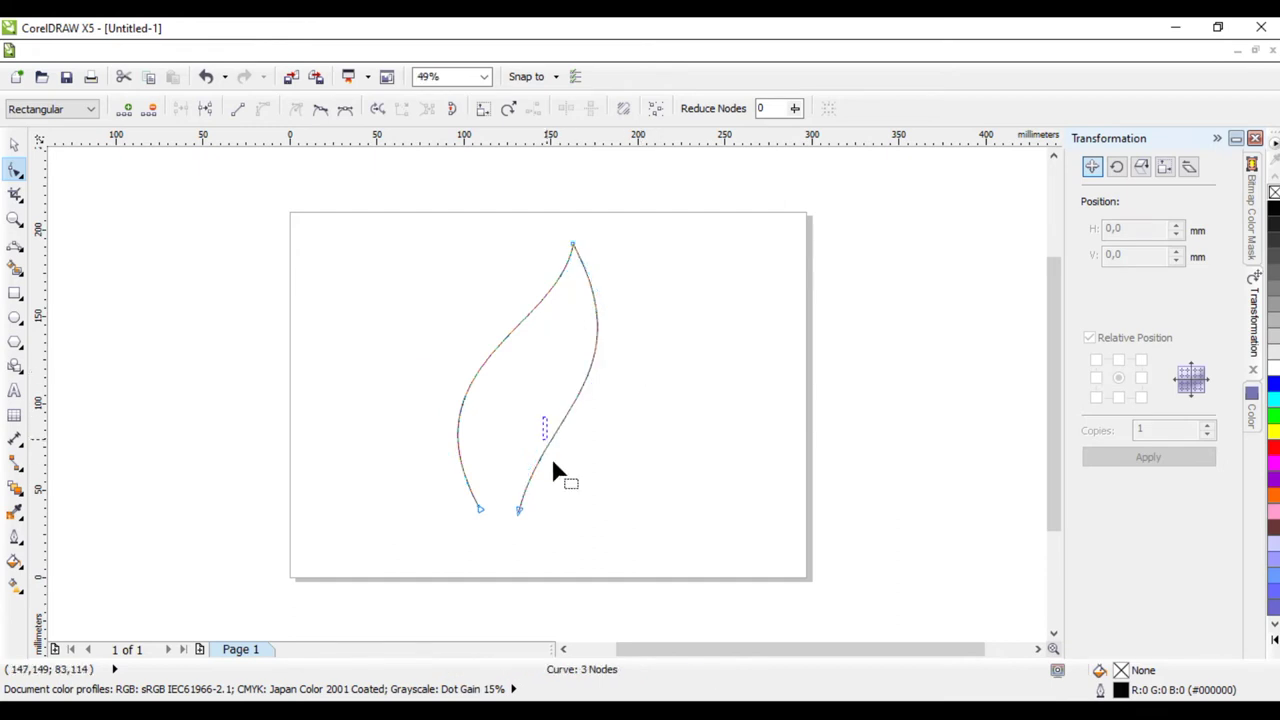
left_click(518, 512)
left_click_drag(543, 413, 575, 502)
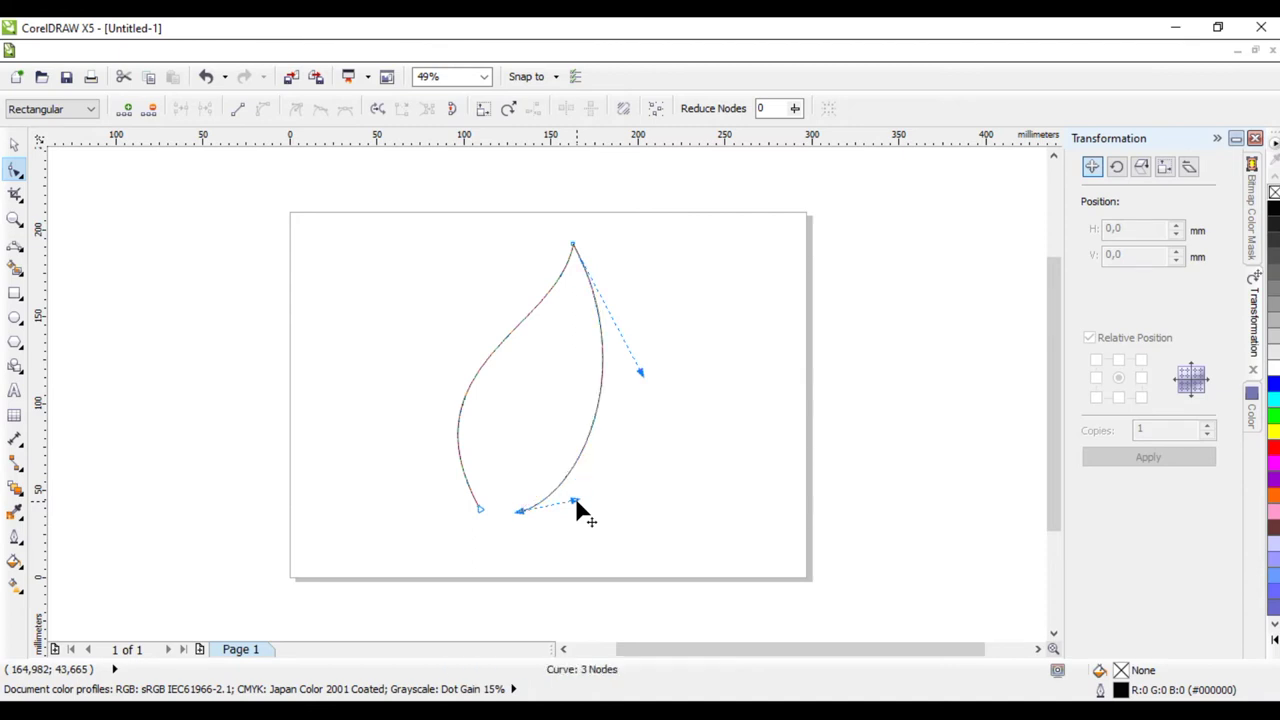
Step: Widen the lower part of the leaf's left edge by moving the bottom-left node's handle outward
left_click(479, 510)
left_click(481, 510)
left_click_drag(404, 366, 373, 382)
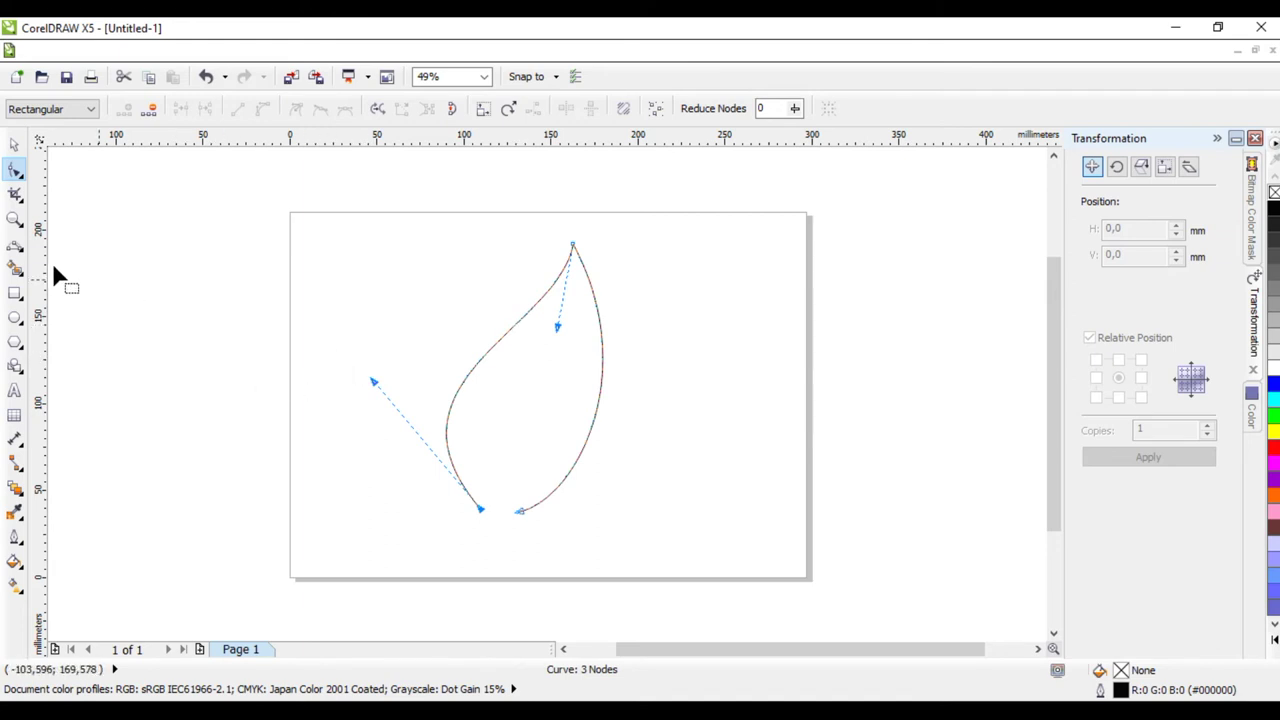
Step: Draw an inner 3-point curve from the bottom-left node to about (147, 122) mm inside the leaf, bowed right
left_click(15, 243)
left_click(479, 505)
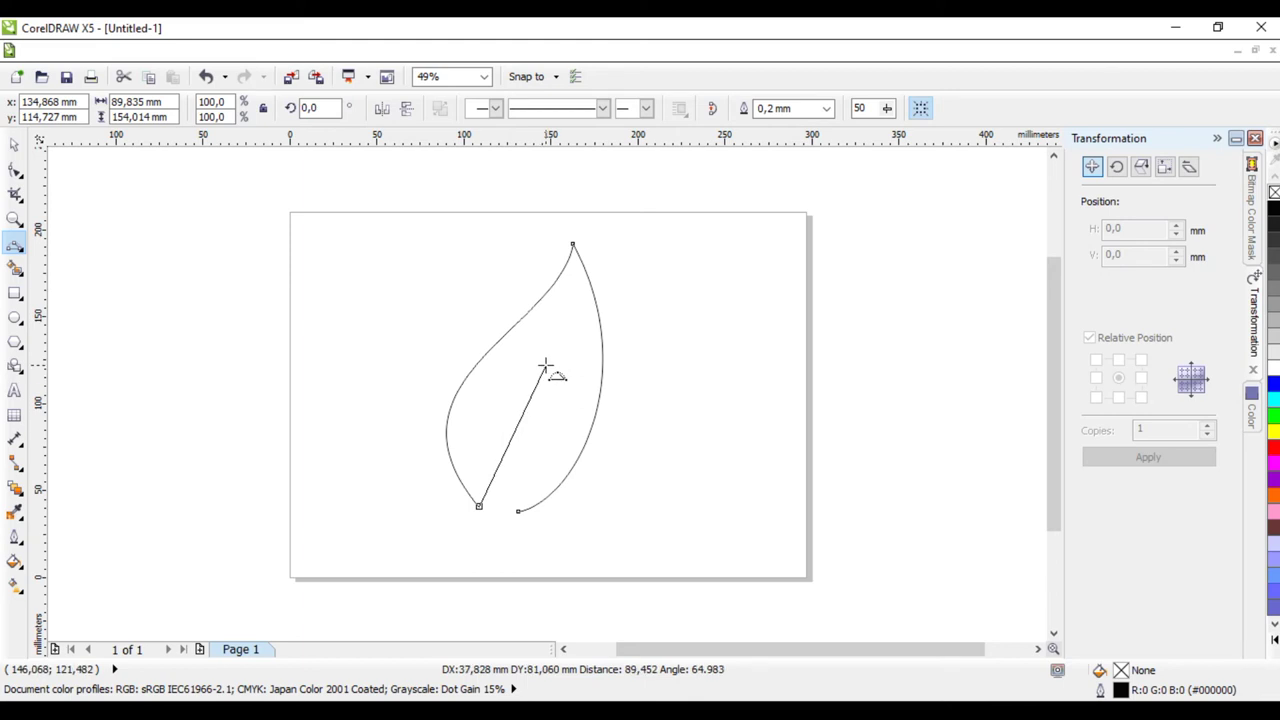
left_click_drag(545, 367, 506, 420)
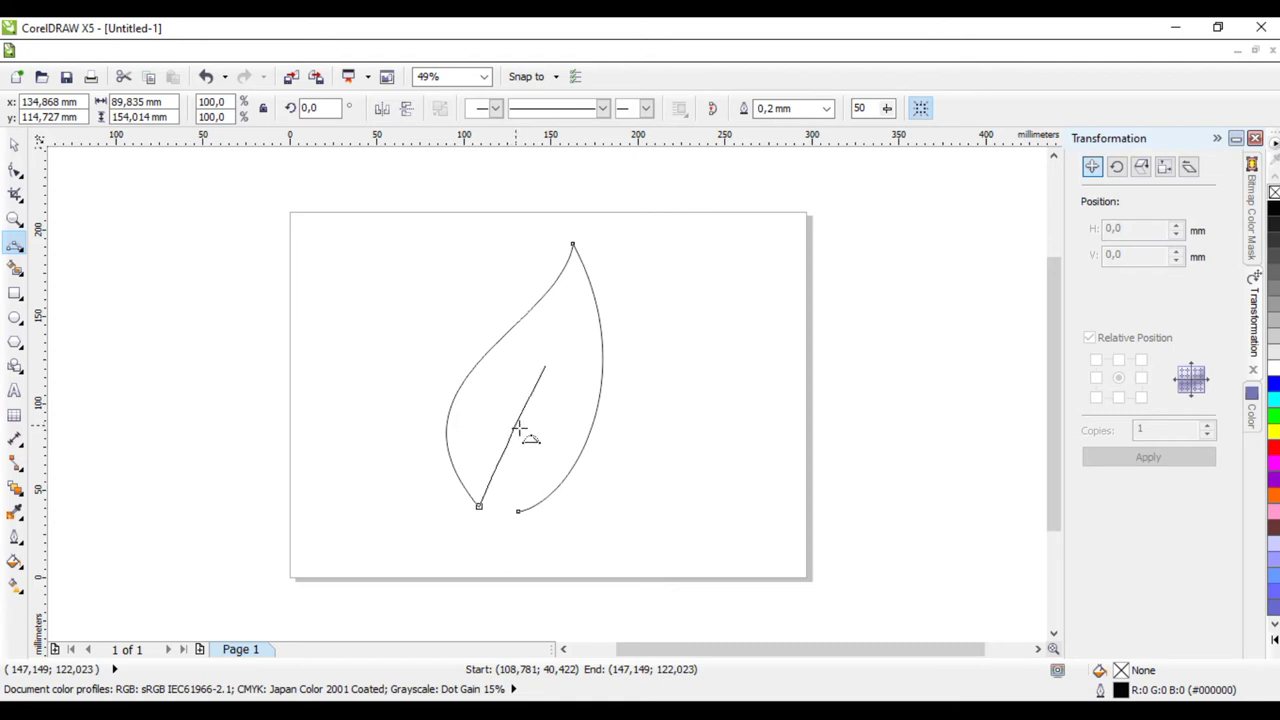
left_click(528, 432)
Step: Bend the inner curve into a gentle S shape by adjusting the control handles at both ends
left_click(15, 170)
left_click(480, 505)
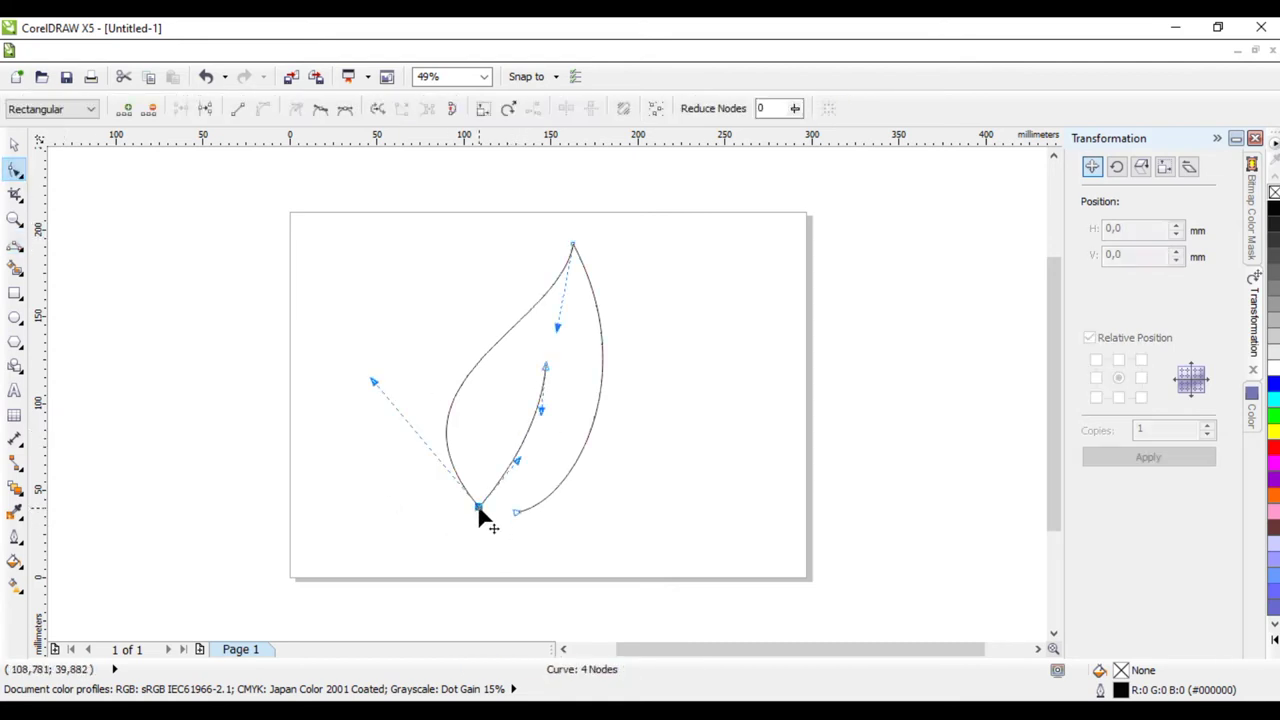
left_click_drag(523, 471, 500, 449)
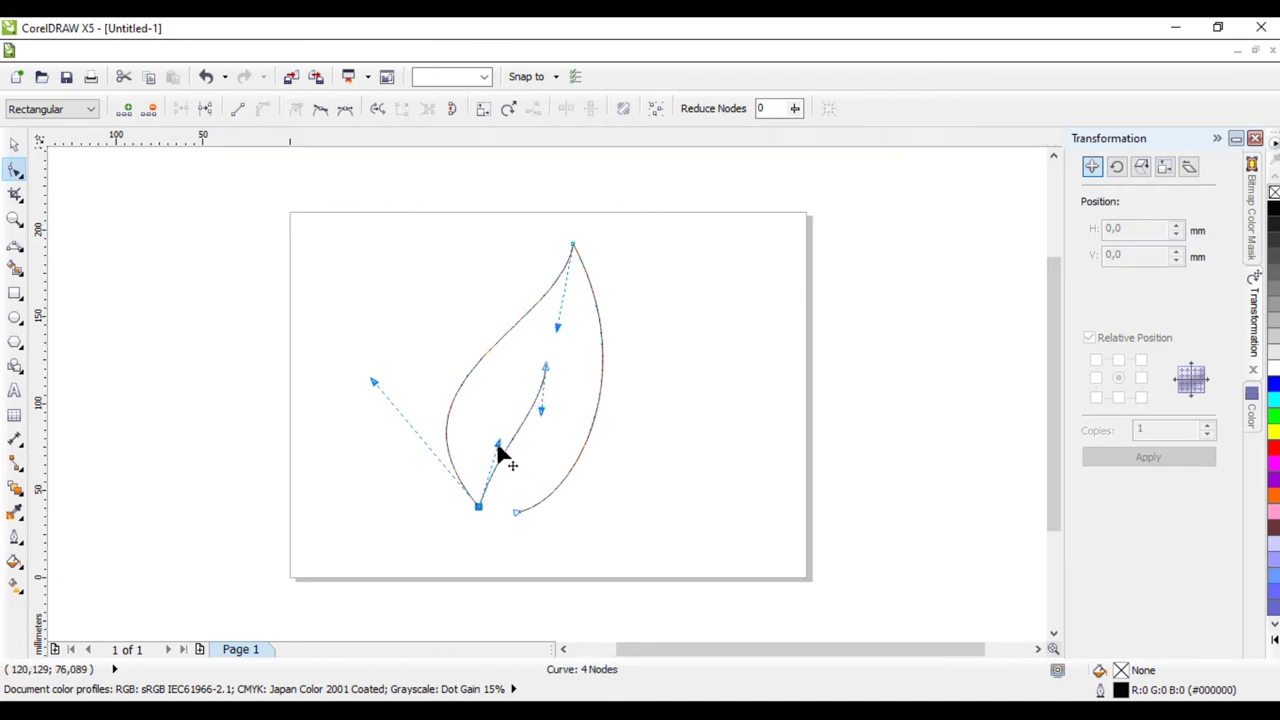
left_click_drag(542, 409, 539, 436)
Step: Close the leaf outline with a slightly bowed 3-point curve from the bottom-right node to the inner curve's tip
left_click(15, 245)
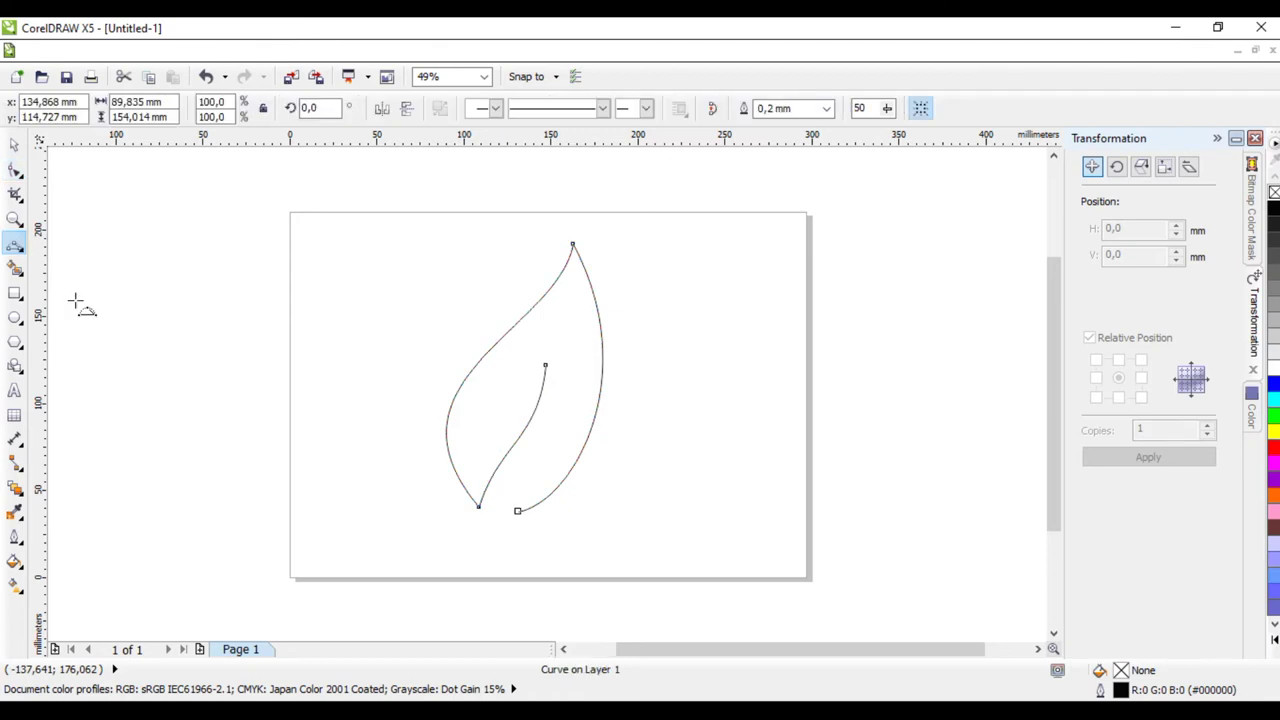
left_click(517, 511)
left_click_drag(544, 443, 546, 365)
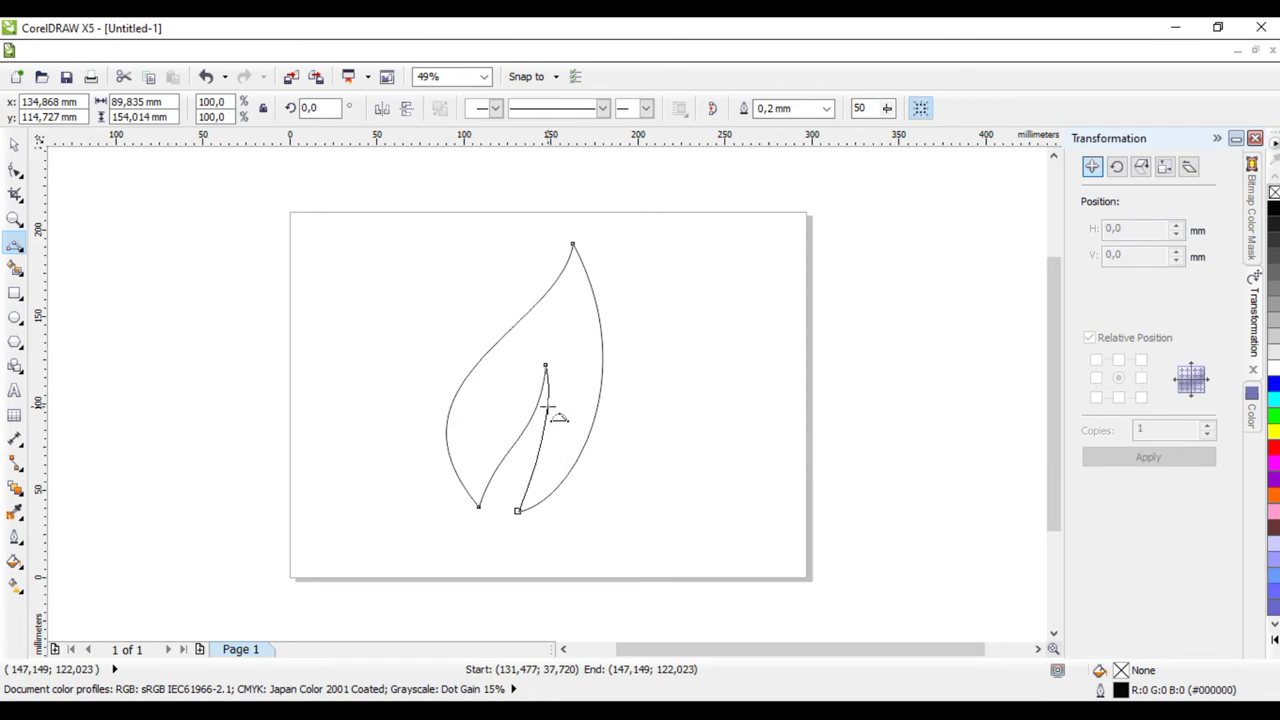
left_click(547, 408)
Step: Move the bottom-right node closer to the bottom-left one and adjust its handles to narrow the central vein gap
key("F10")
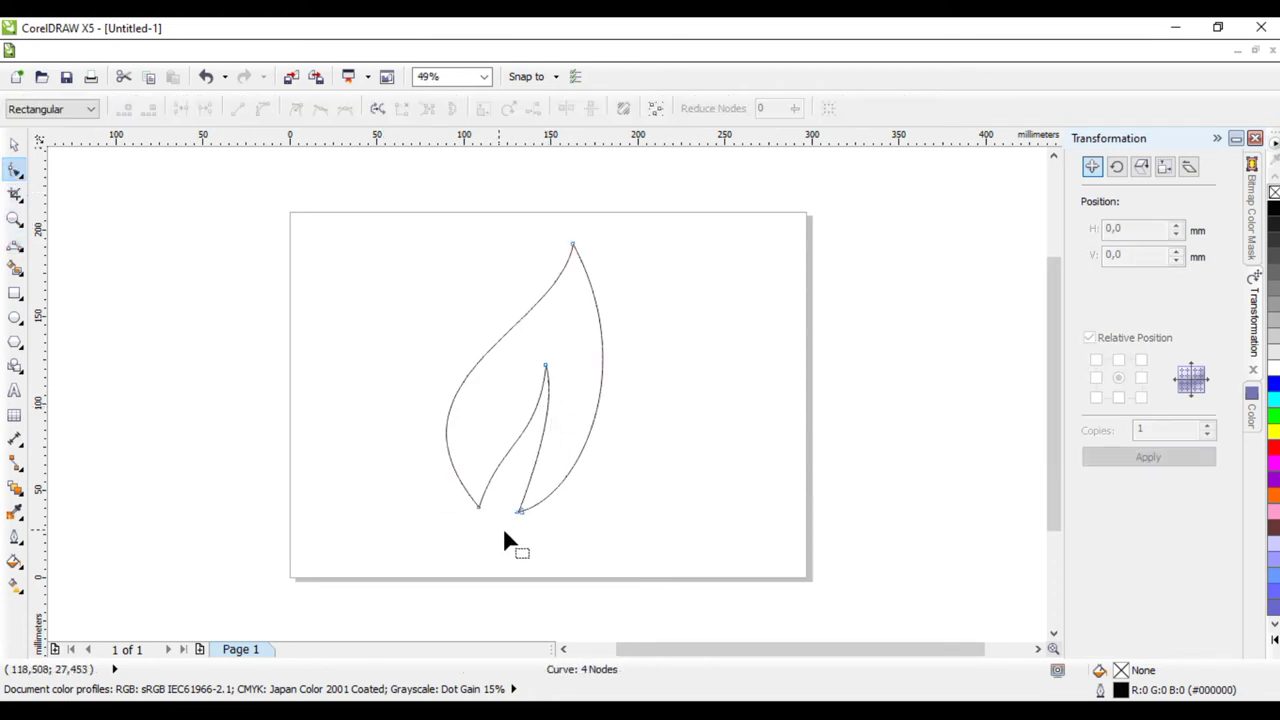
left_click_drag(518, 511, 501, 518)
left_click(554, 508)
left_click(501, 516)
left_click_drag(558, 503, 562, 515)
left_click_drag(526, 448, 490, 502)
left_click_drag(555, 391, 551, 420)
Step: Refine the leaf outline by rounding the bottom of the right lobe and smoothing the left edge with the node handles
left_click(479, 507)
left_click(369, 390)
left_click(478, 507)
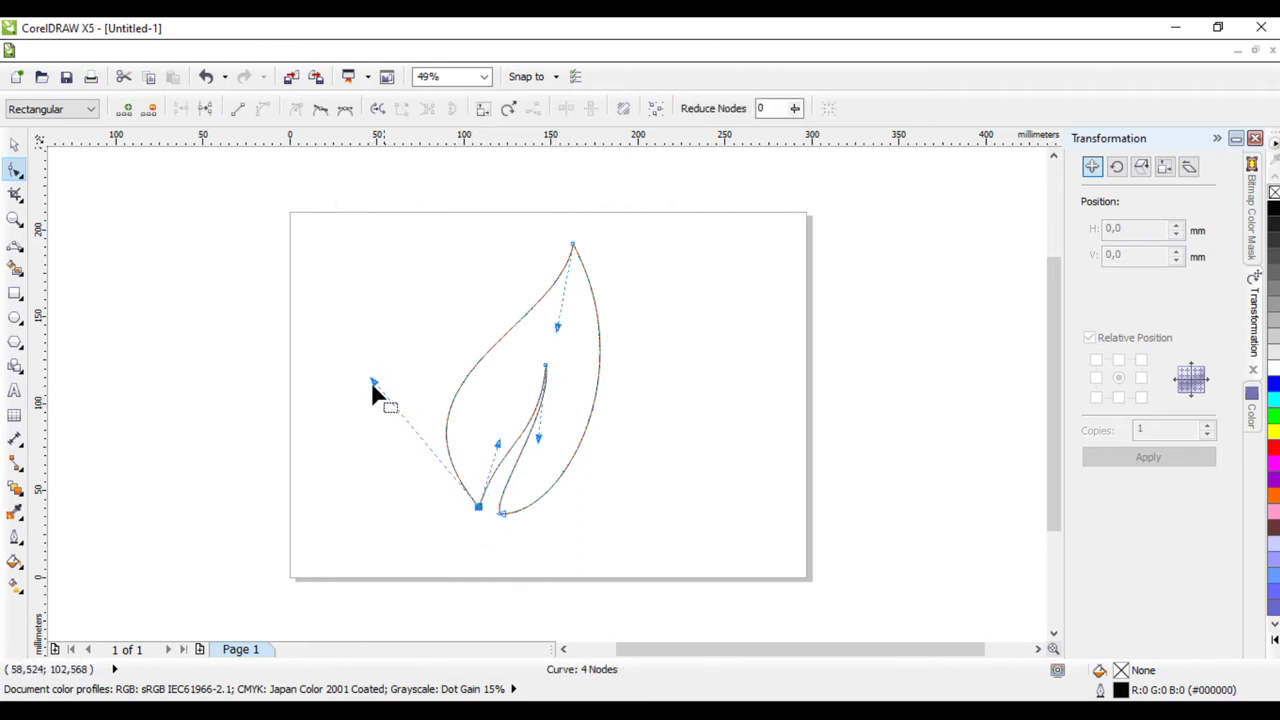
left_click_drag(367, 383, 358, 412)
left_click_drag(502, 514, 577, 541)
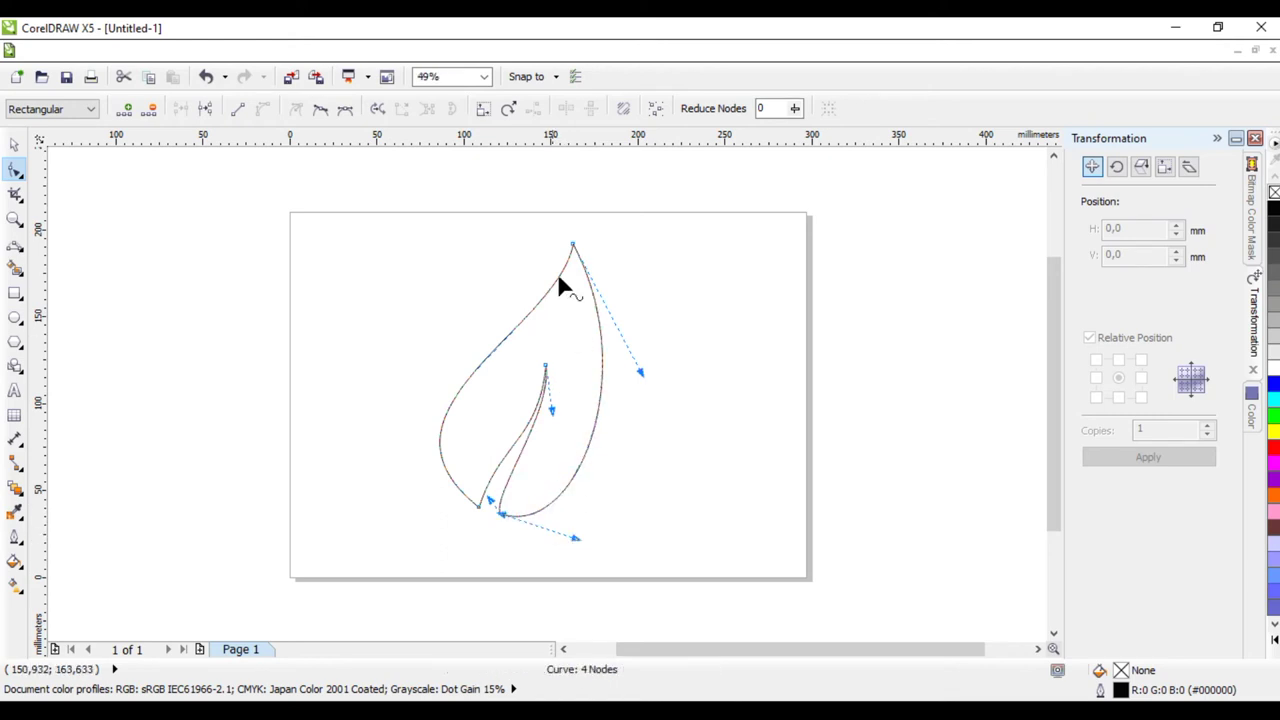
mouse_move(556, 324)
left_mouse_down()
mouse_move(561, 340)
mouse_move(545, 339)
left_mouse_up()
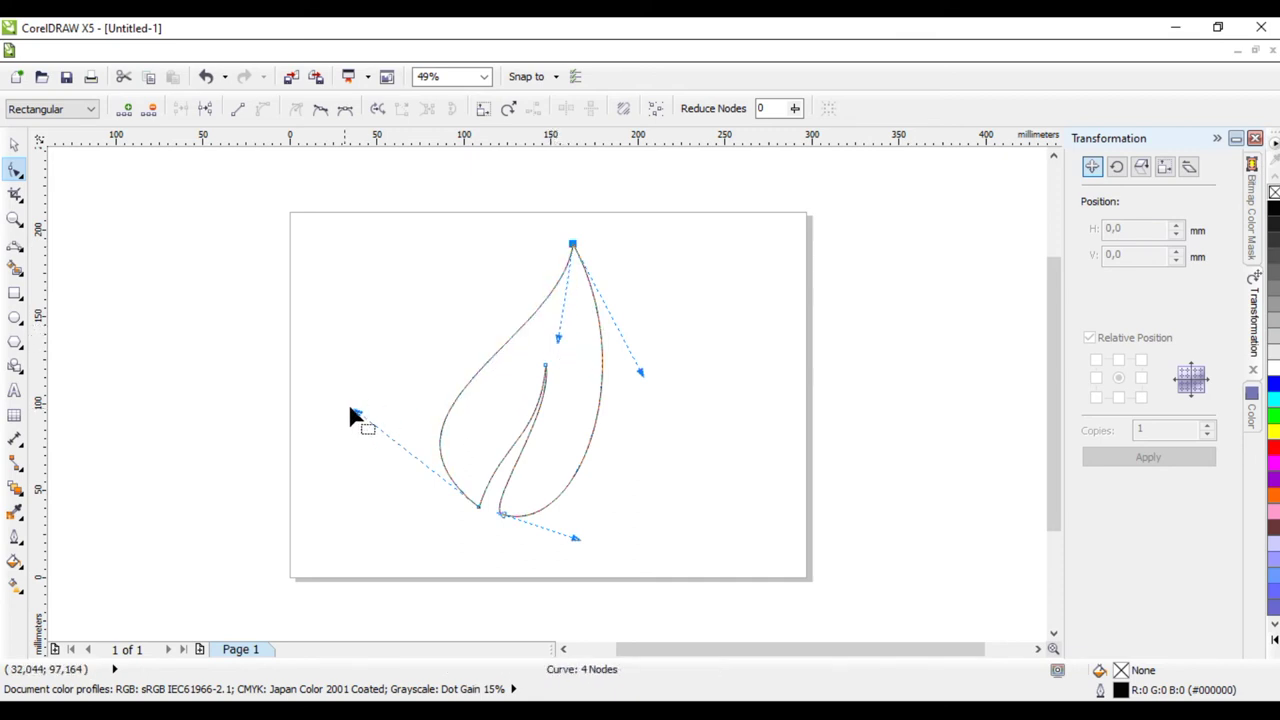
left_click_drag(357, 411, 385, 396)
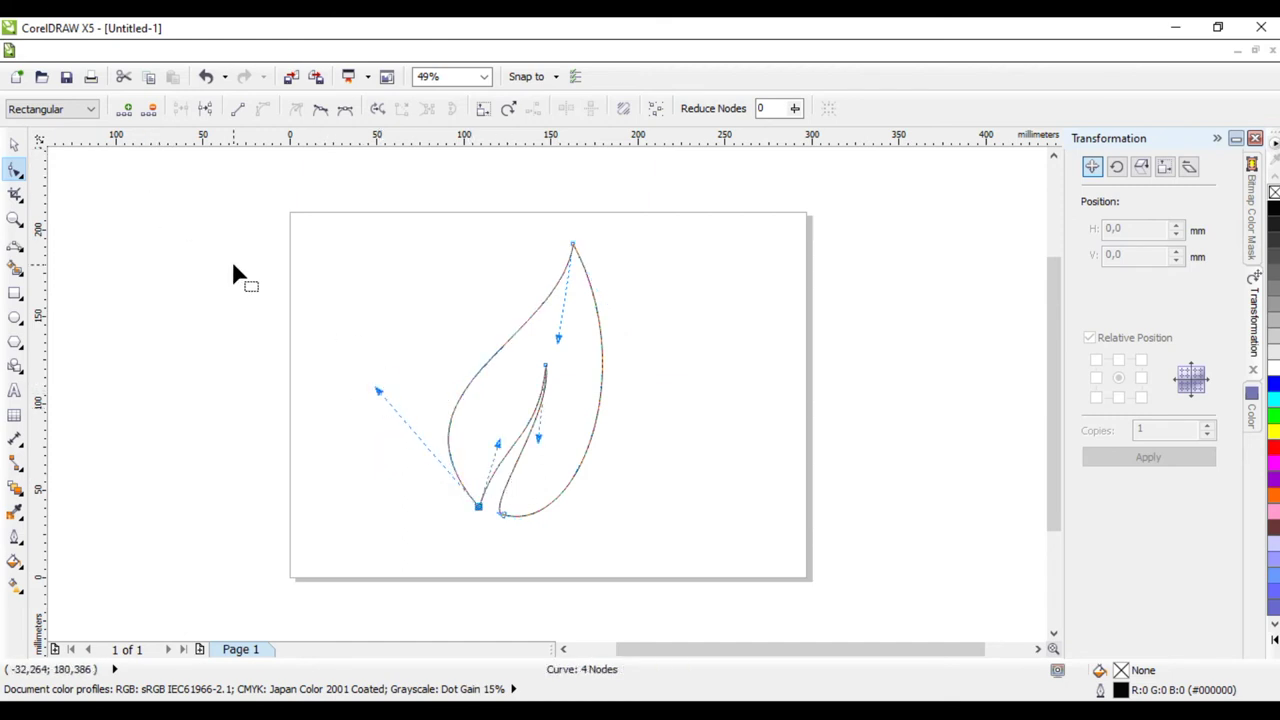
Step: Apply a linear interactive fill to the leaf, running from its lower left to its right edge
left_click(14, 145)
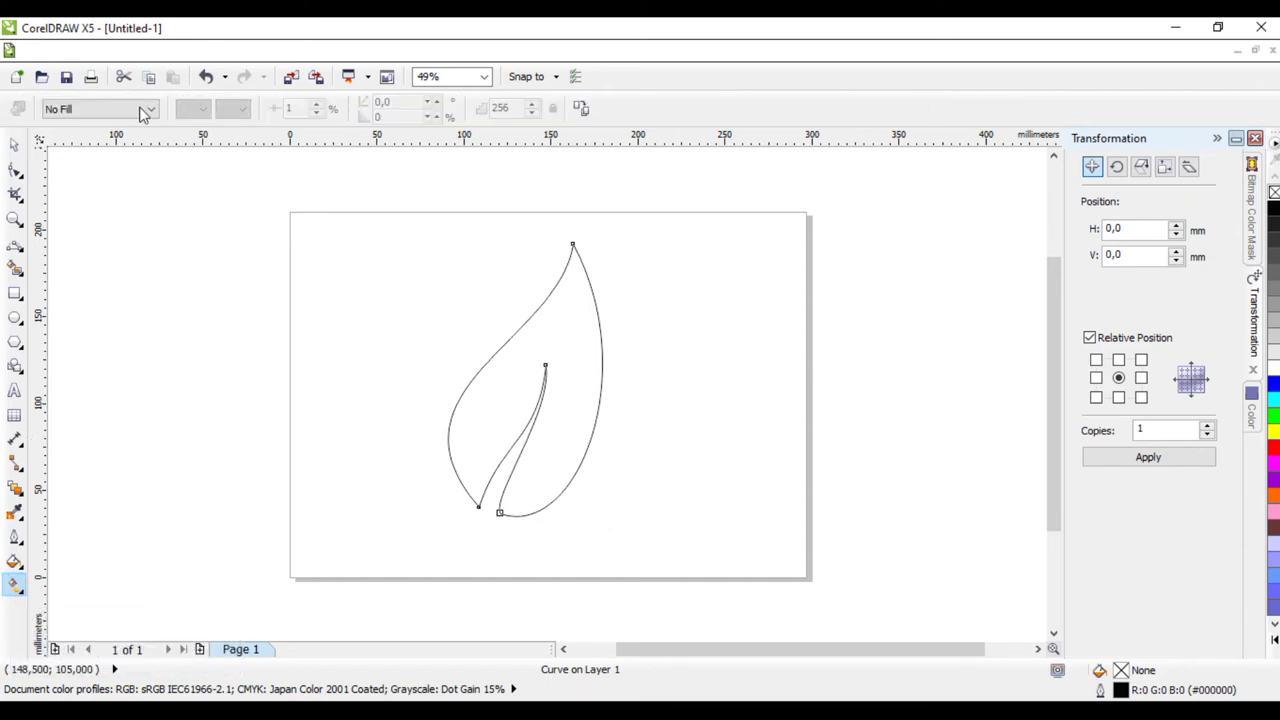
left_click(150, 111)
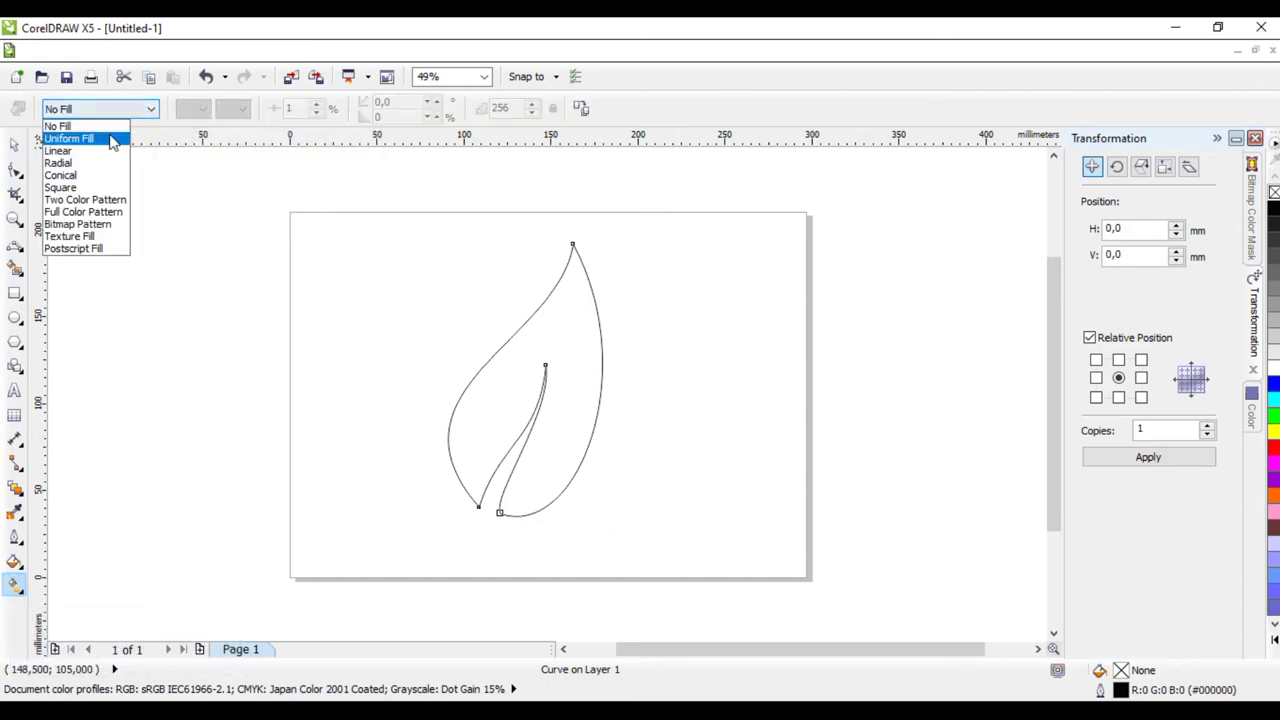
left_click(62, 151)
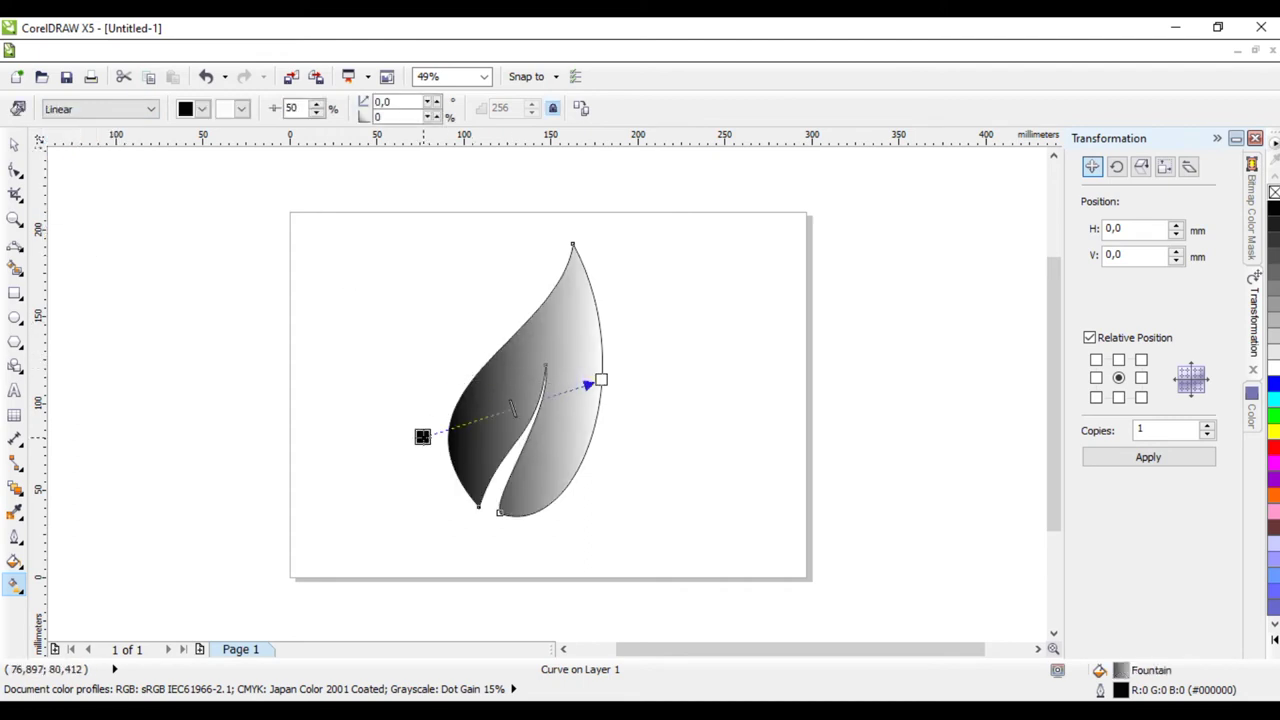
left_click(422, 436)
Step: Color the leaf's gradient from dark green to bright green and move its end point up to about (188, 137) mm
left_click(202, 109)
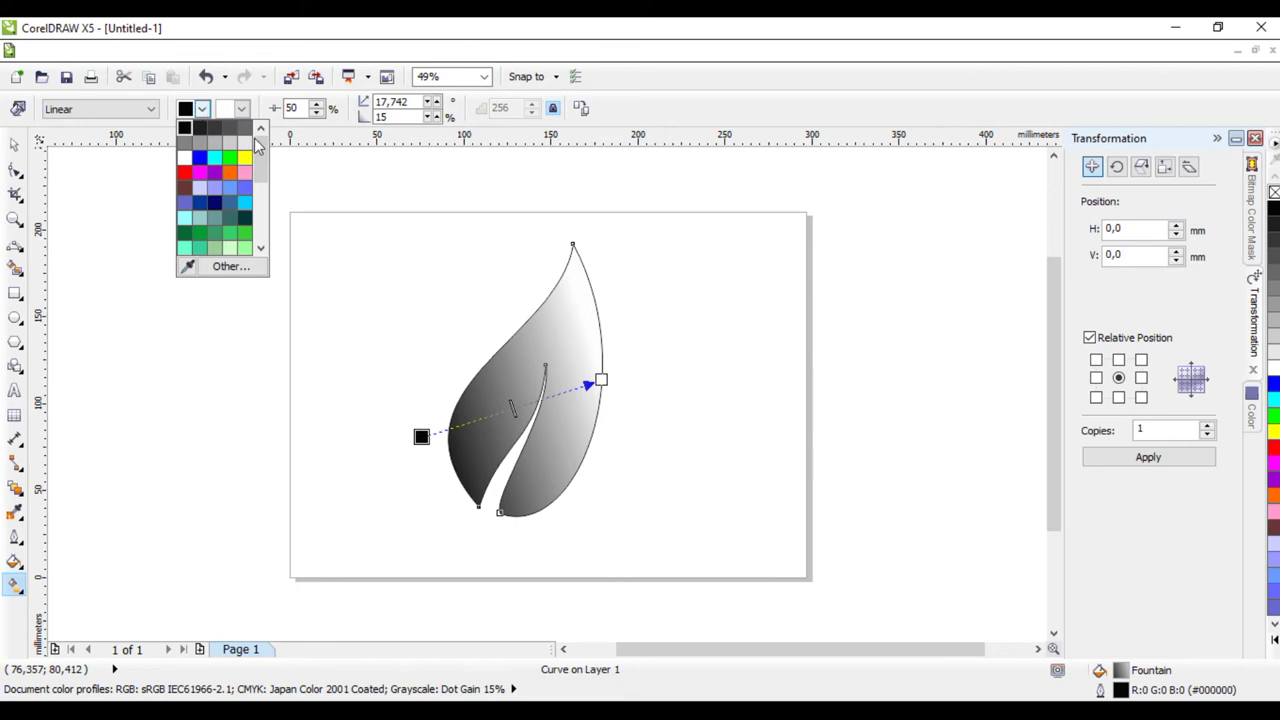
left_click(216, 246)
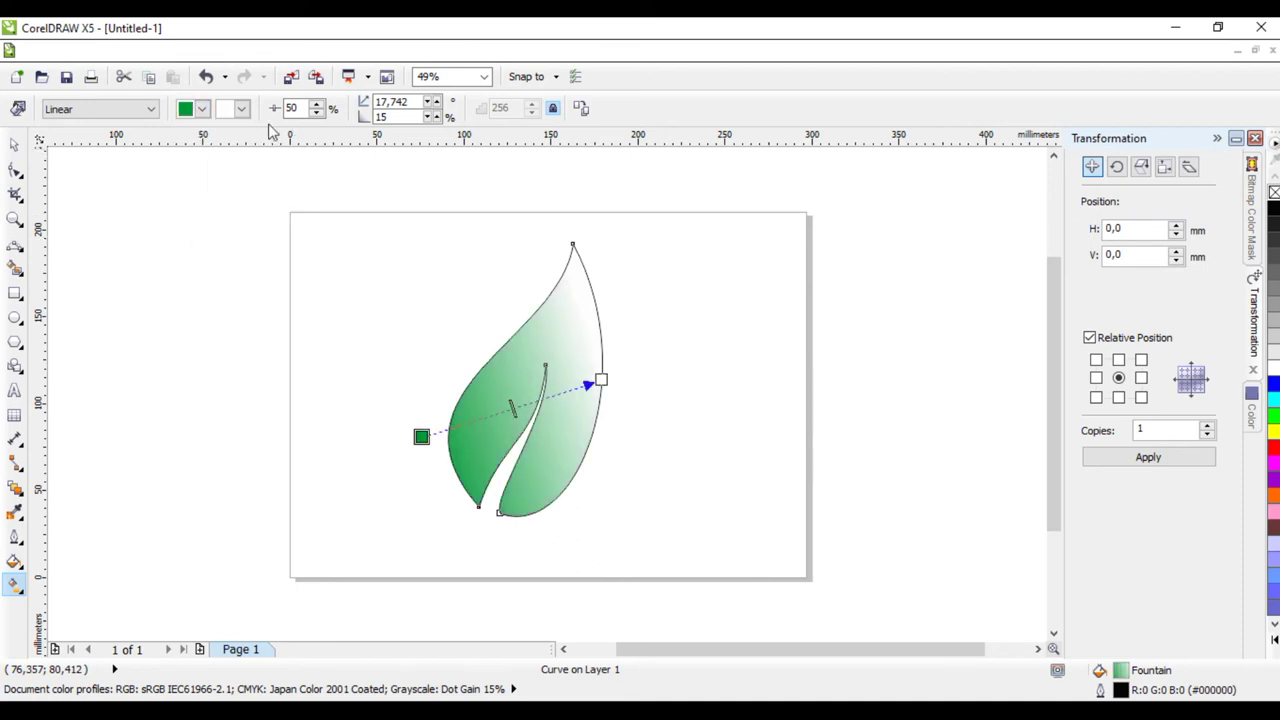
left_click(241, 109)
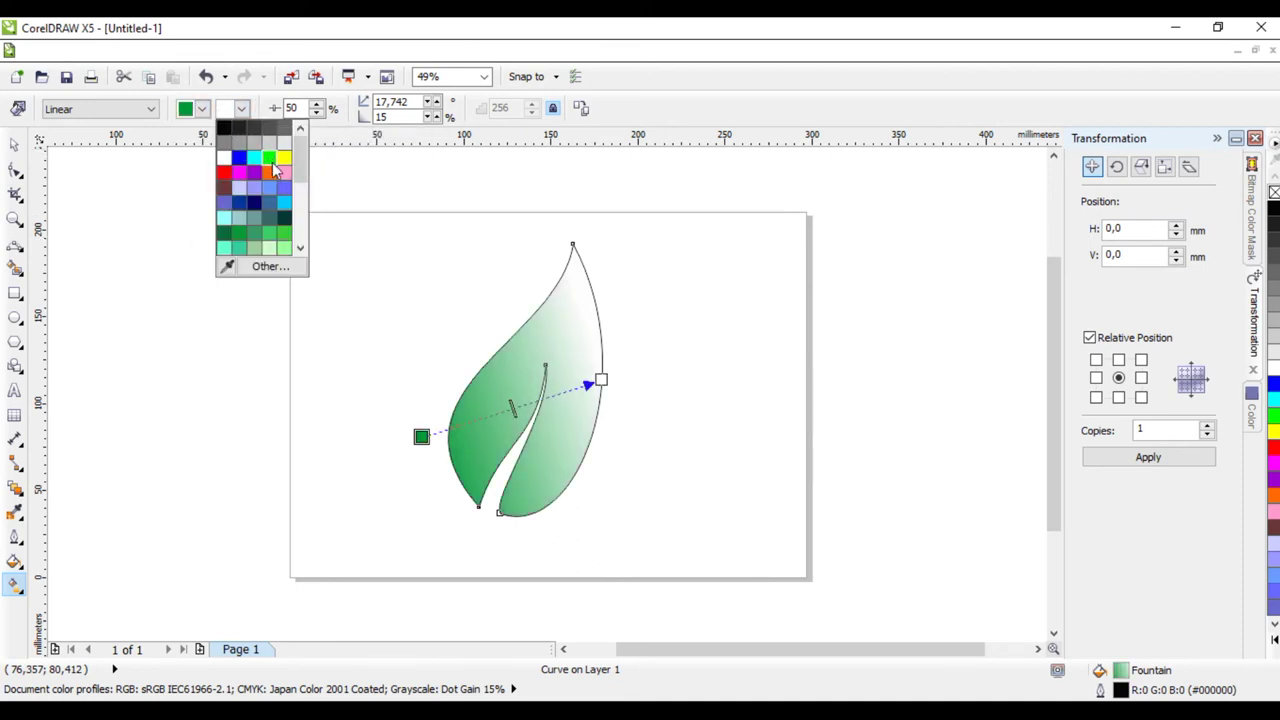
left_click(269, 158)
left_click_drag(601, 379, 617, 338)
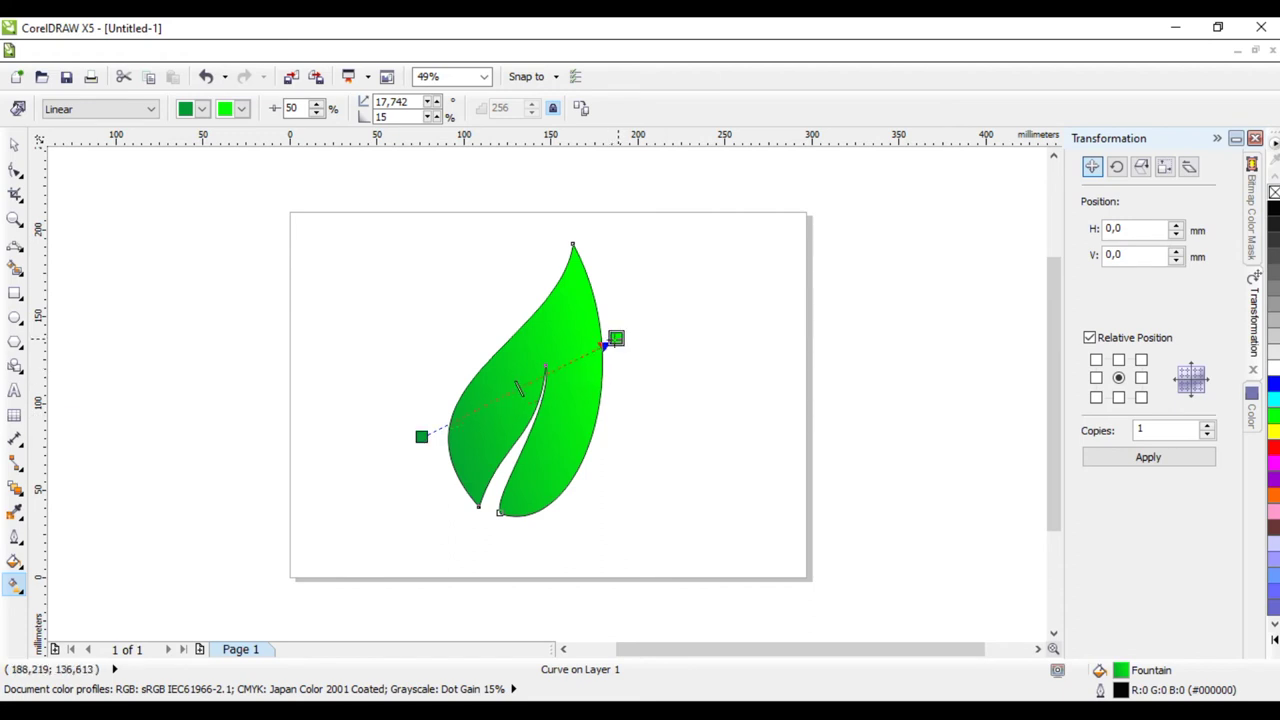
Step: Pull the gradient's start into the leaf's lower left lobe, set its midpoint to 22%, and move its end to about (179, 133) mm
left_click_drag(421, 436, 472, 424)
left_click_drag(545, 378, 501, 408)
left_click_drag(616, 338, 600, 346)
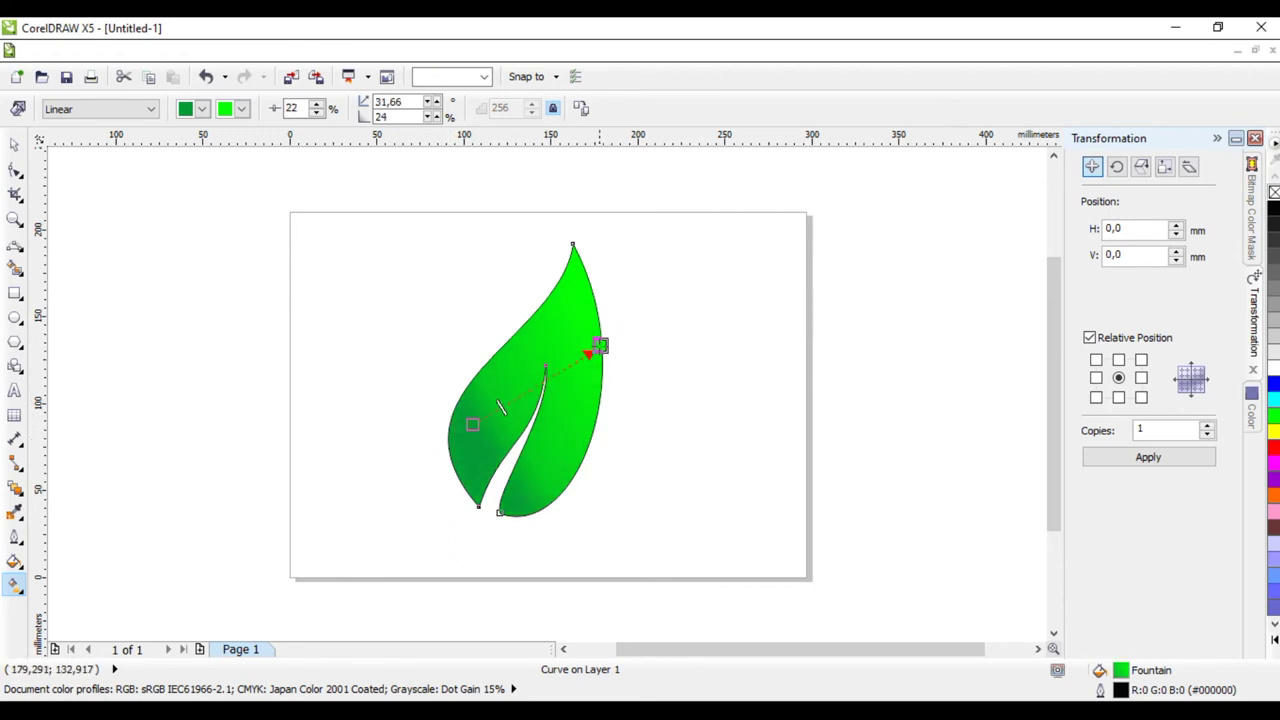
left_click_drag(472, 424, 455, 445)
Step: Remove the leaf's outline by setting its outline width to None
left_click(14, 148)
left_click(826, 108)
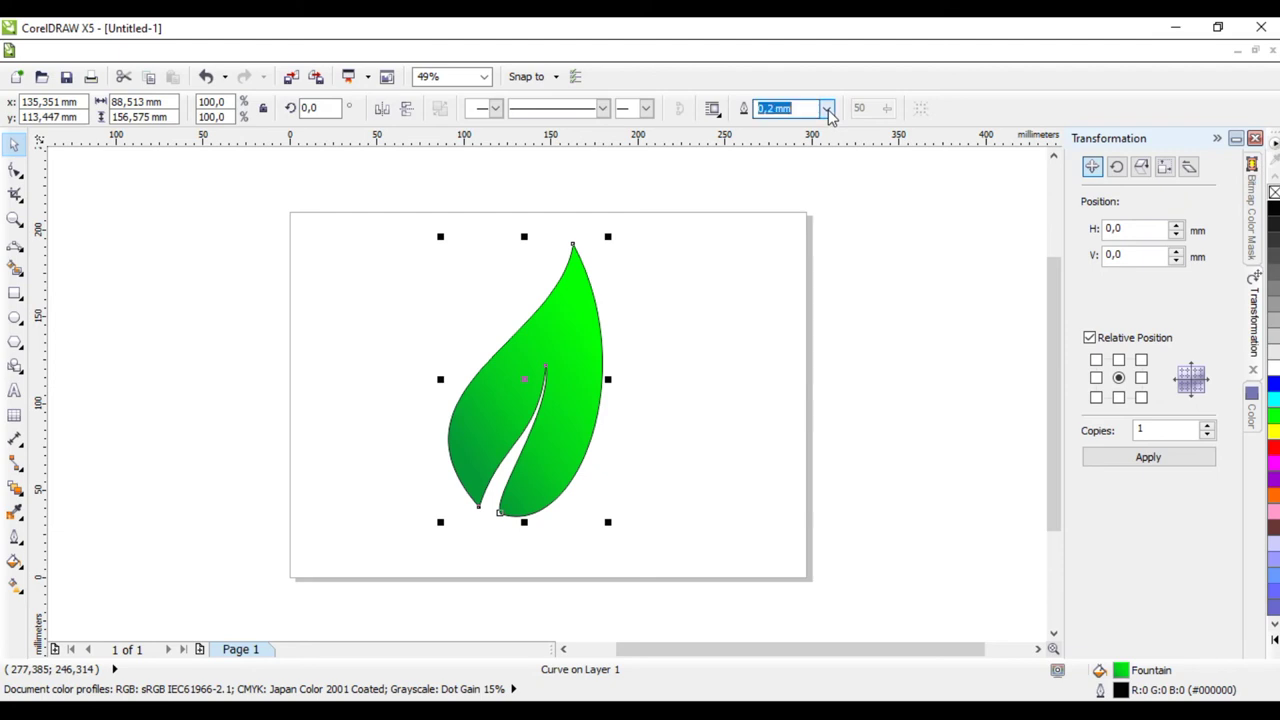
left_click(770, 118)
left_click(680, 320)
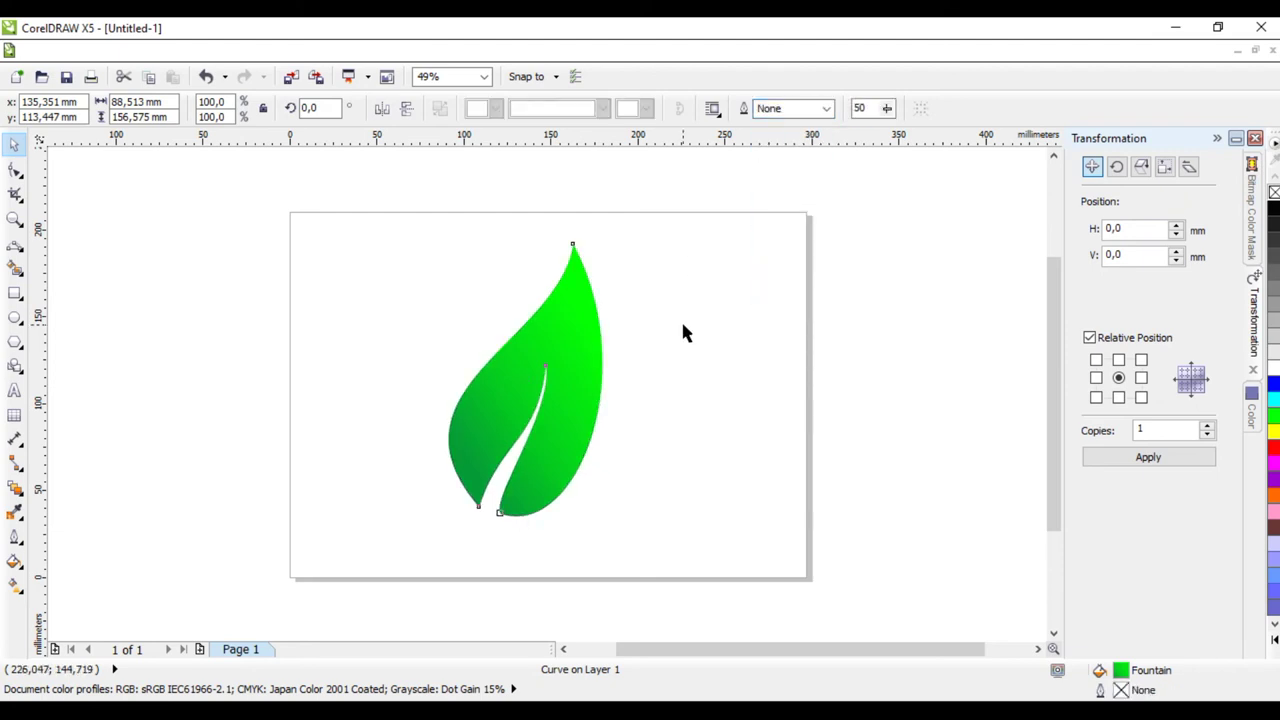
left_click(555, 345)
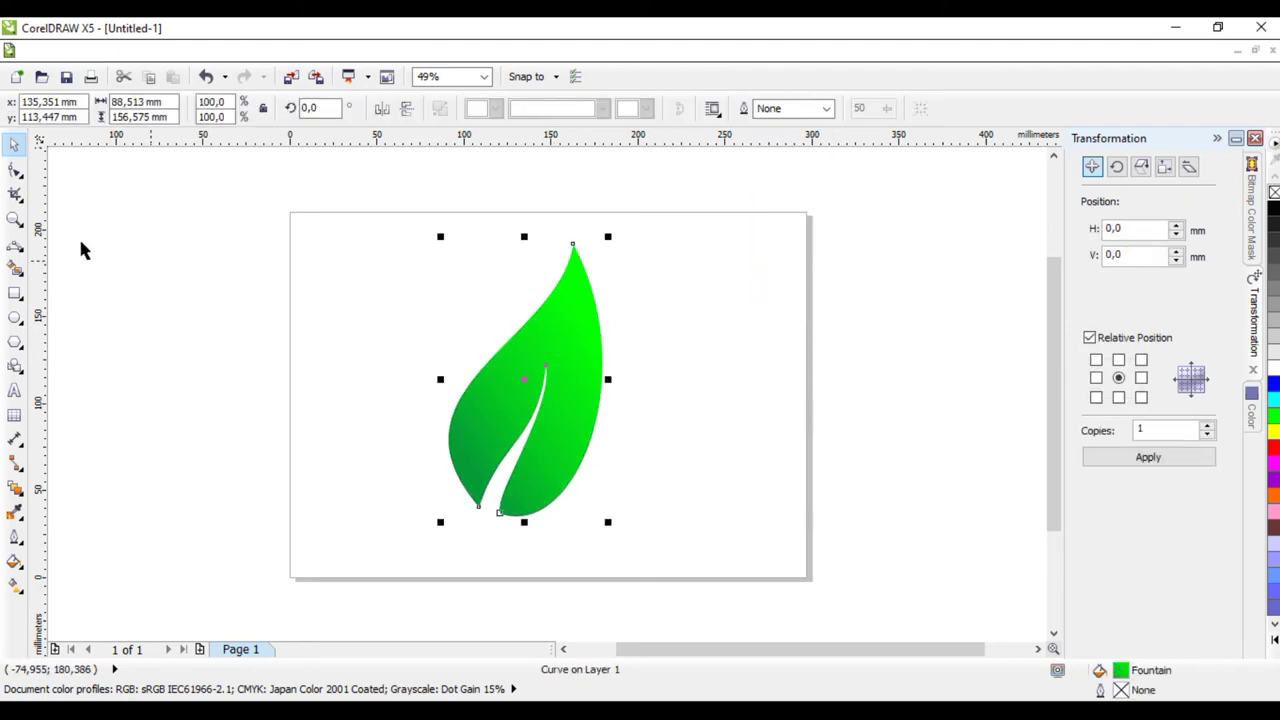
Step: Move the left lobe's bottom node toward the right lobe and adjust its outer handle to narrow the vein gap
left_click(14, 170)
left_click(476, 504)
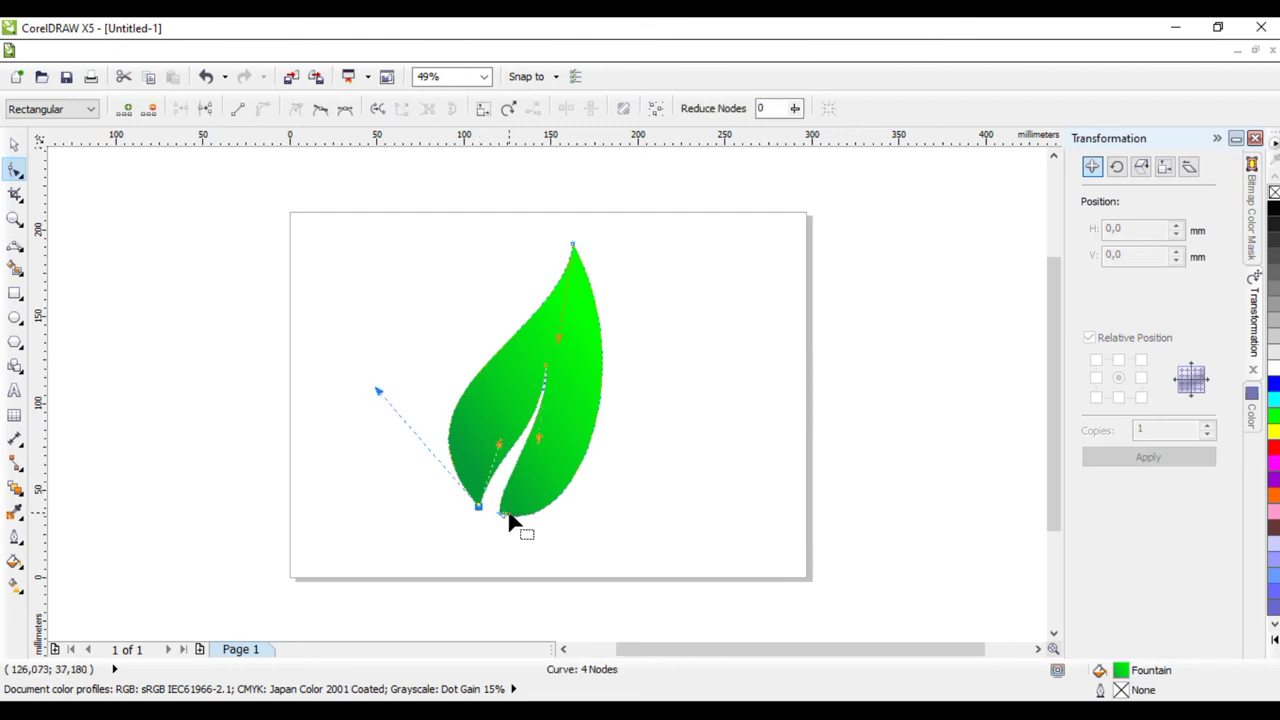
left_click_drag(488, 508, 488, 517)
left_click_drag(385, 401, 371, 401)
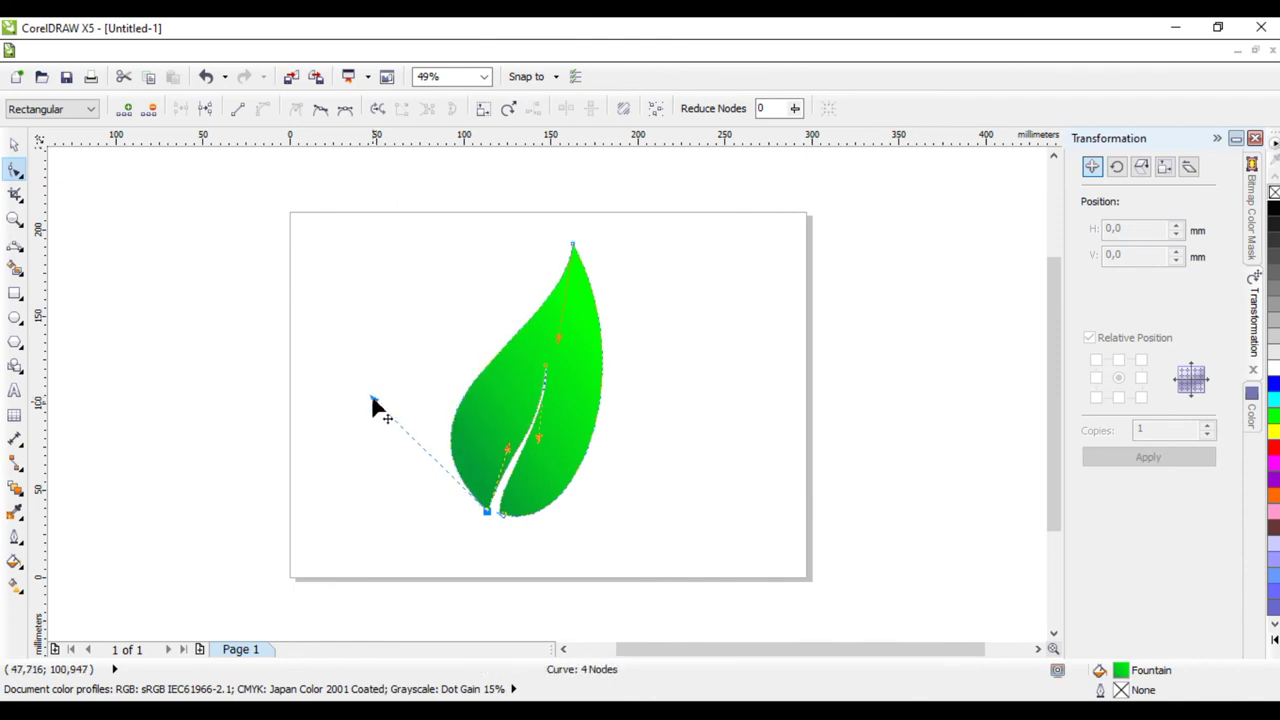
Step: Adjust the right-hand handle of the leaf's tip node to pull the right edge slightly inward
left_click(573, 245)
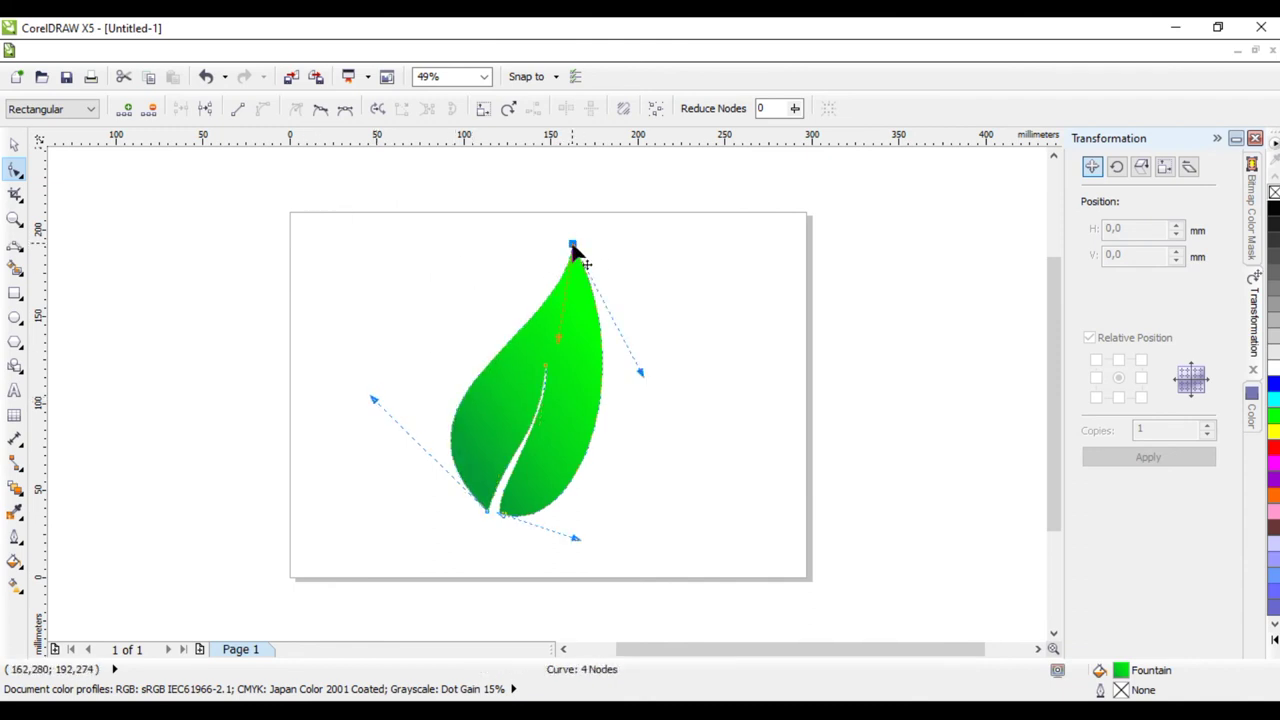
left_click(641, 388)
left_click(573, 246)
left_click_drag(637, 379, 632, 384)
Step: Select the whole leaf and export it as a transparent RGB PNG named Motif Daun at 300 dpi resolution
left_click(15, 144)
left_click(660, 316)
left_click_drag(338, 199, 736, 516)
left_click(760, 445)
left_click_drag(424, 218, 708, 543)
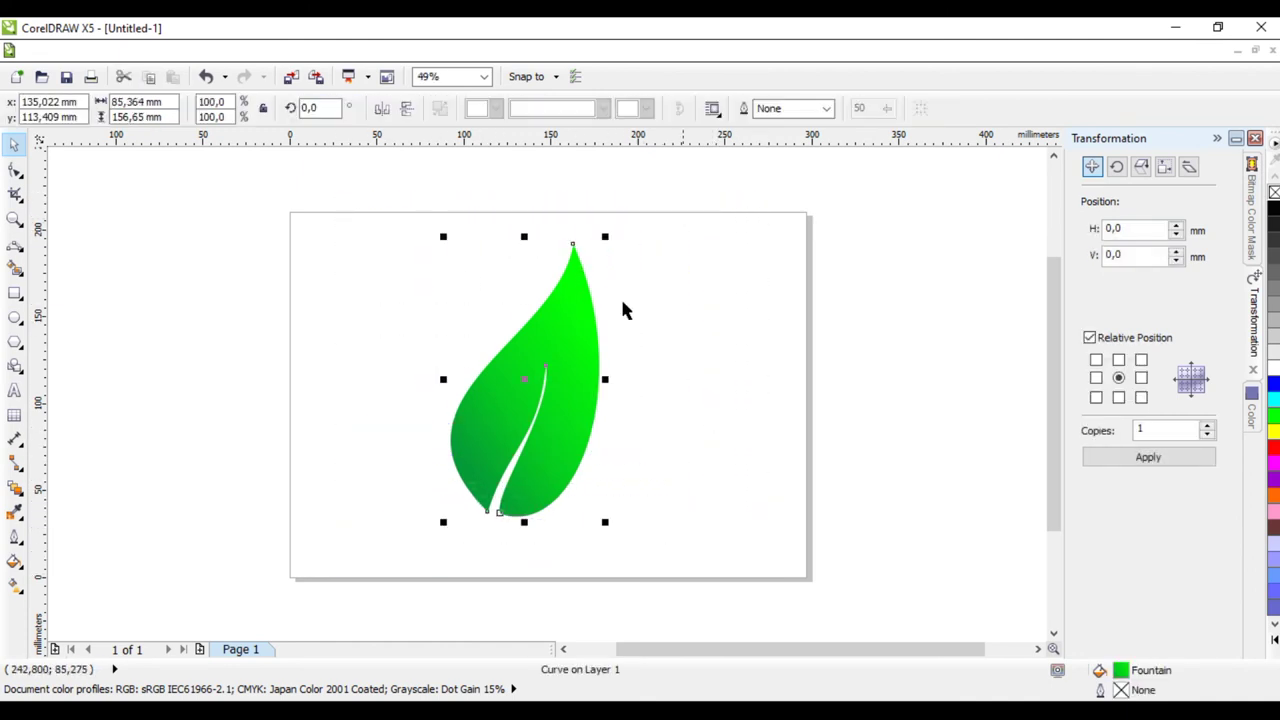
left_click(316, 78)
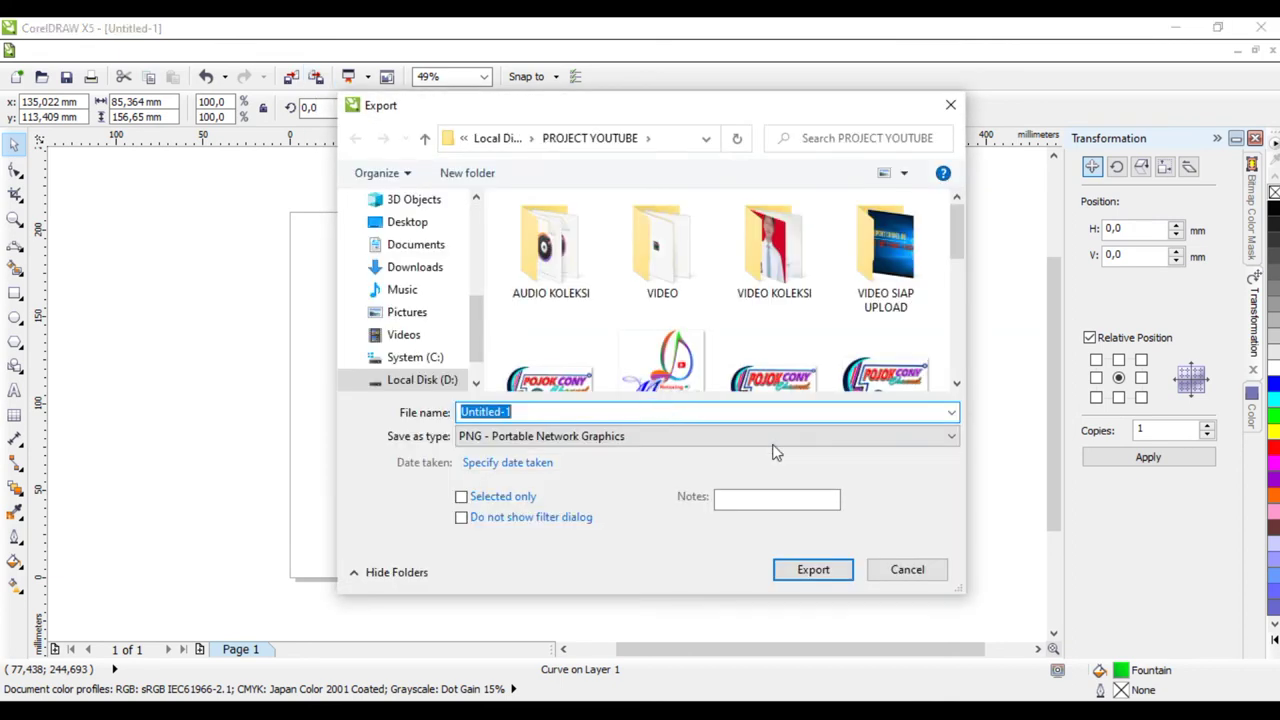
type("Motif Daun")
left_click(803, 579)
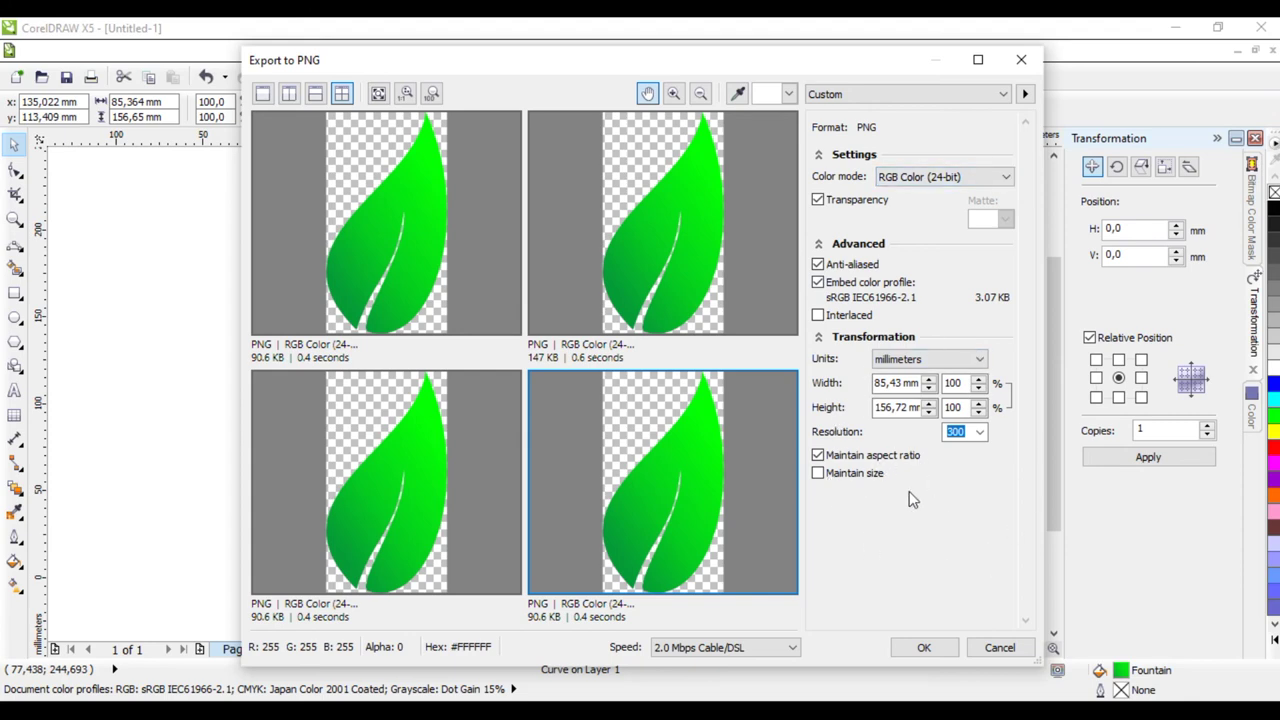
left_click(922, 647)
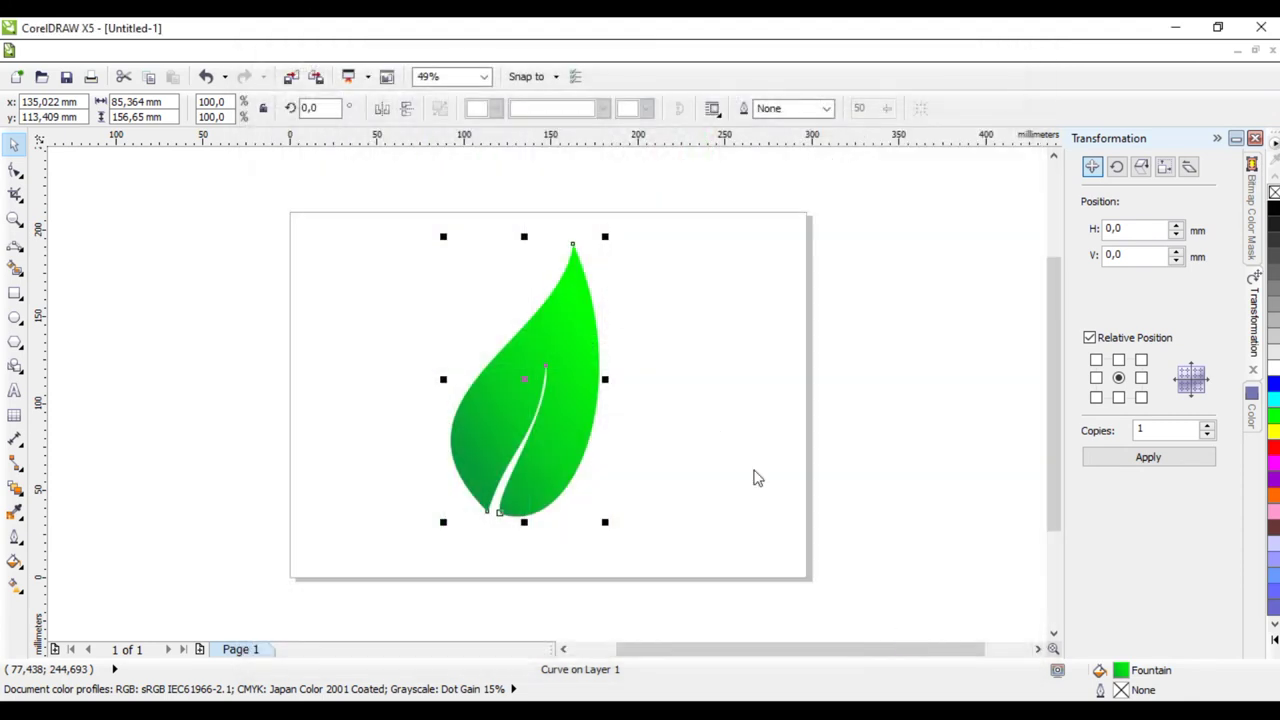
left_click(714, 427)
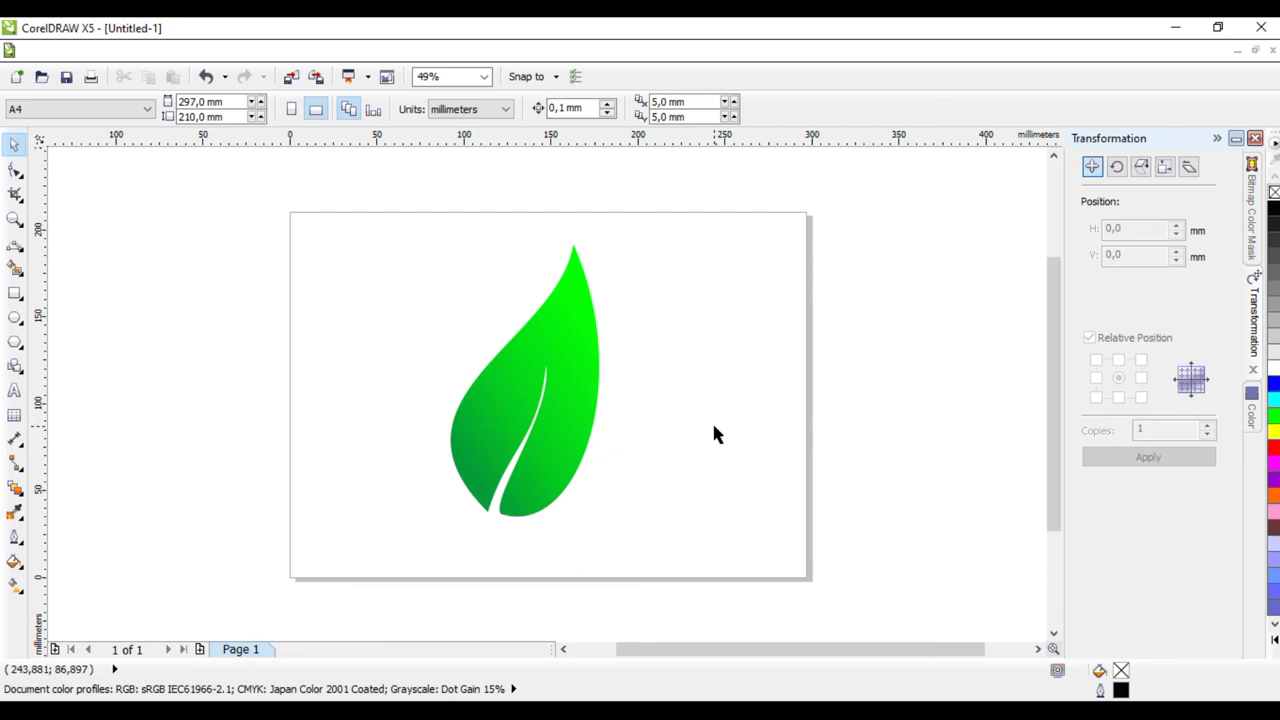
Step: Switch to File Explorer and open the exported Motif Daun image from the recent files
left_click(1173, 27)
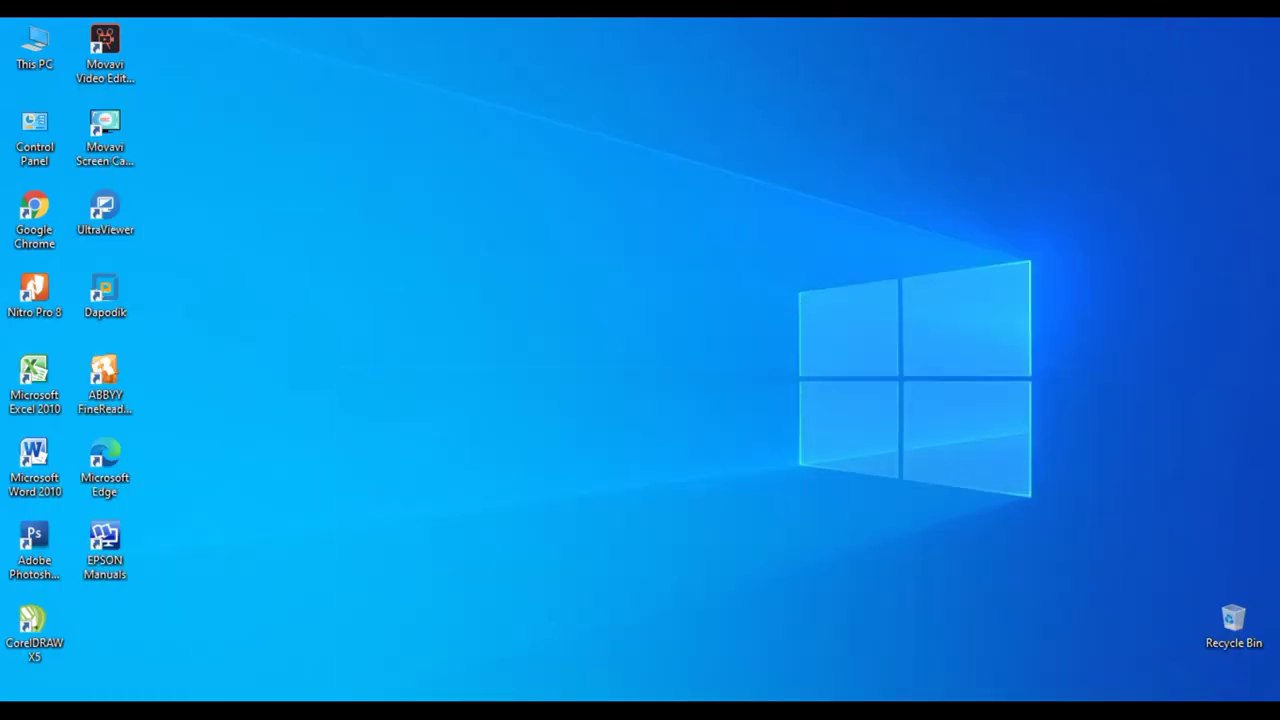
key("super+e")
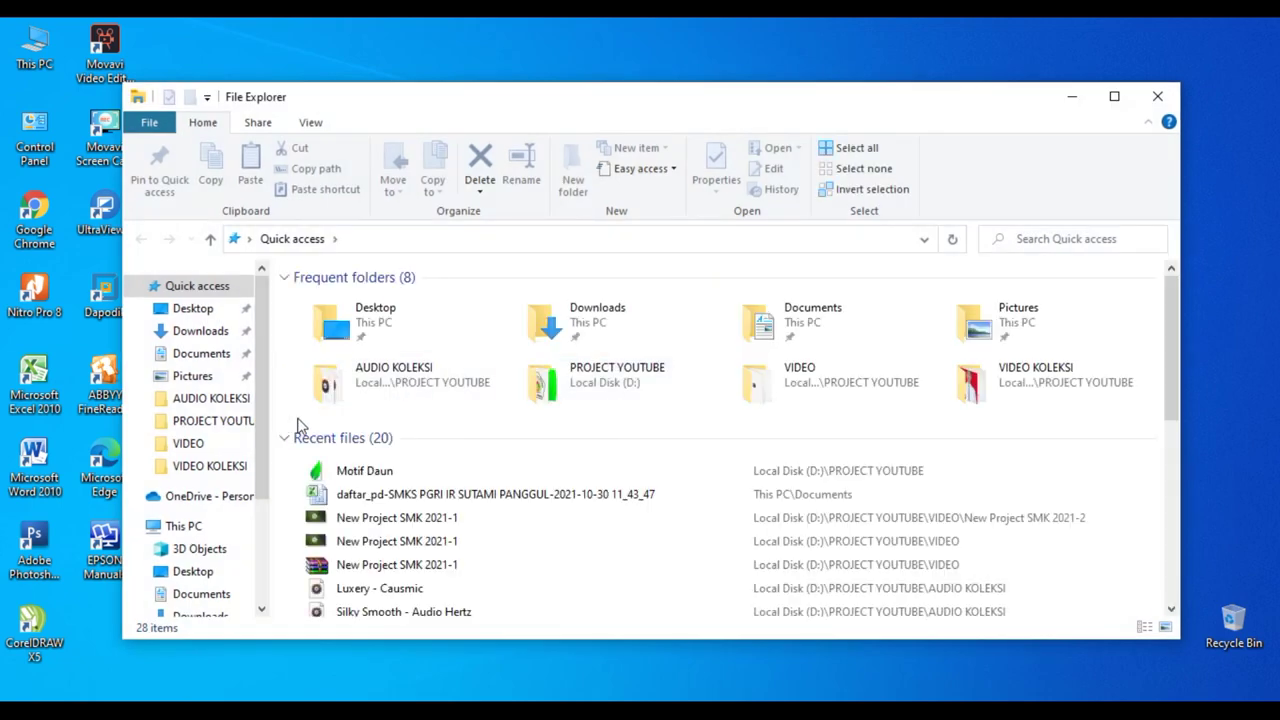
double_click(330, 477)
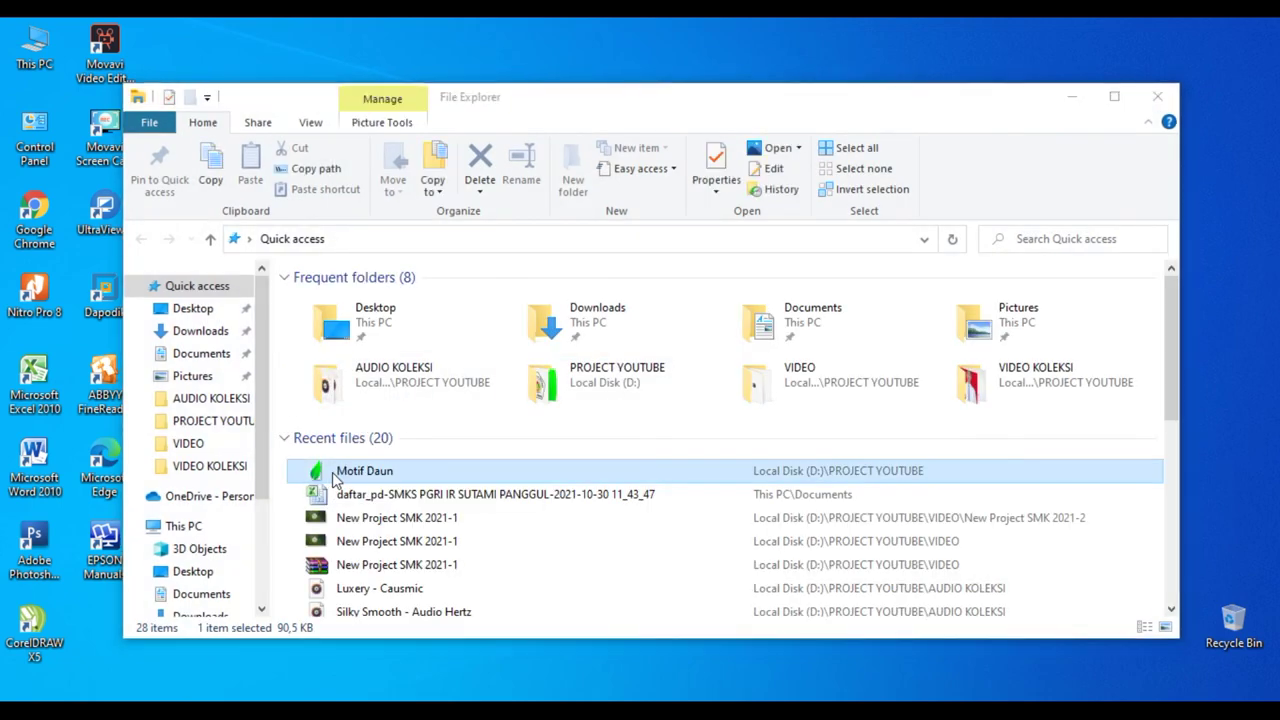
Step: Examine the exported leaf's edges, tip and gradient up close in a maximized view, and close the image and the file window
scroll(490, 383, "up", 3)
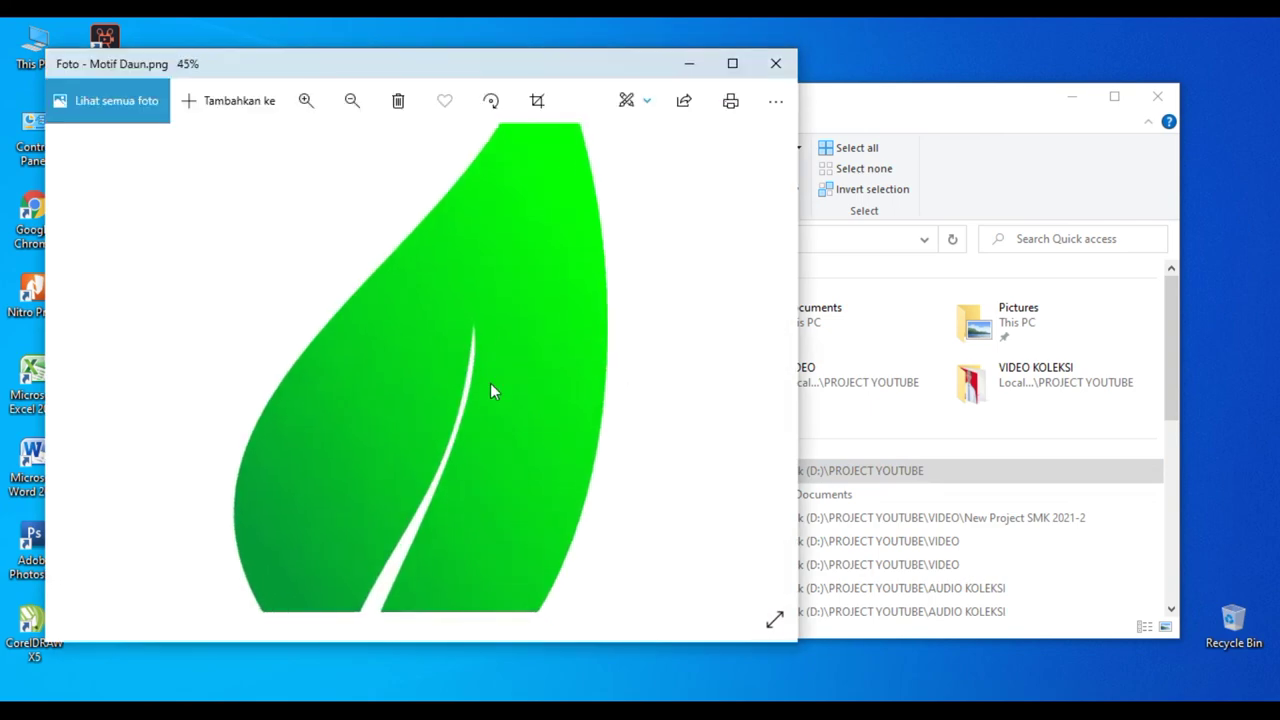
scroll(490, 383, "up", 2)
scroll(490, 383, "down", 5)
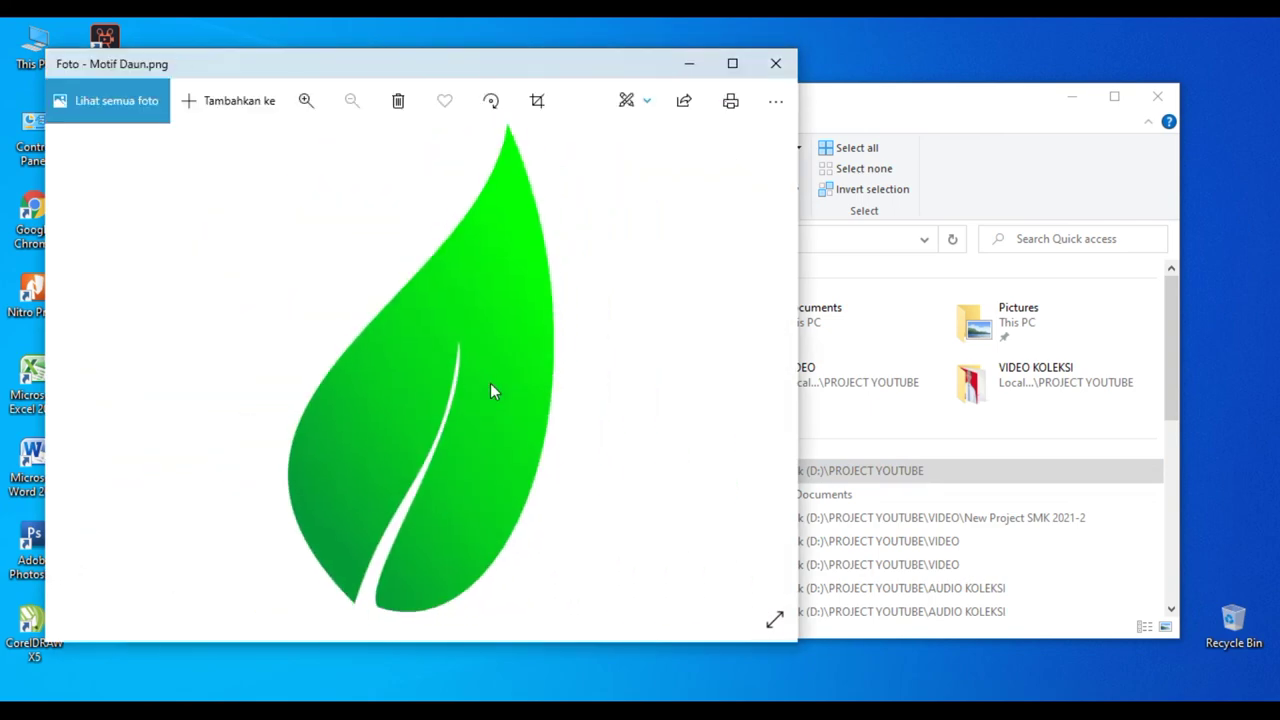
left_click(731, 62)
scroll(640, 390, "up", 3)
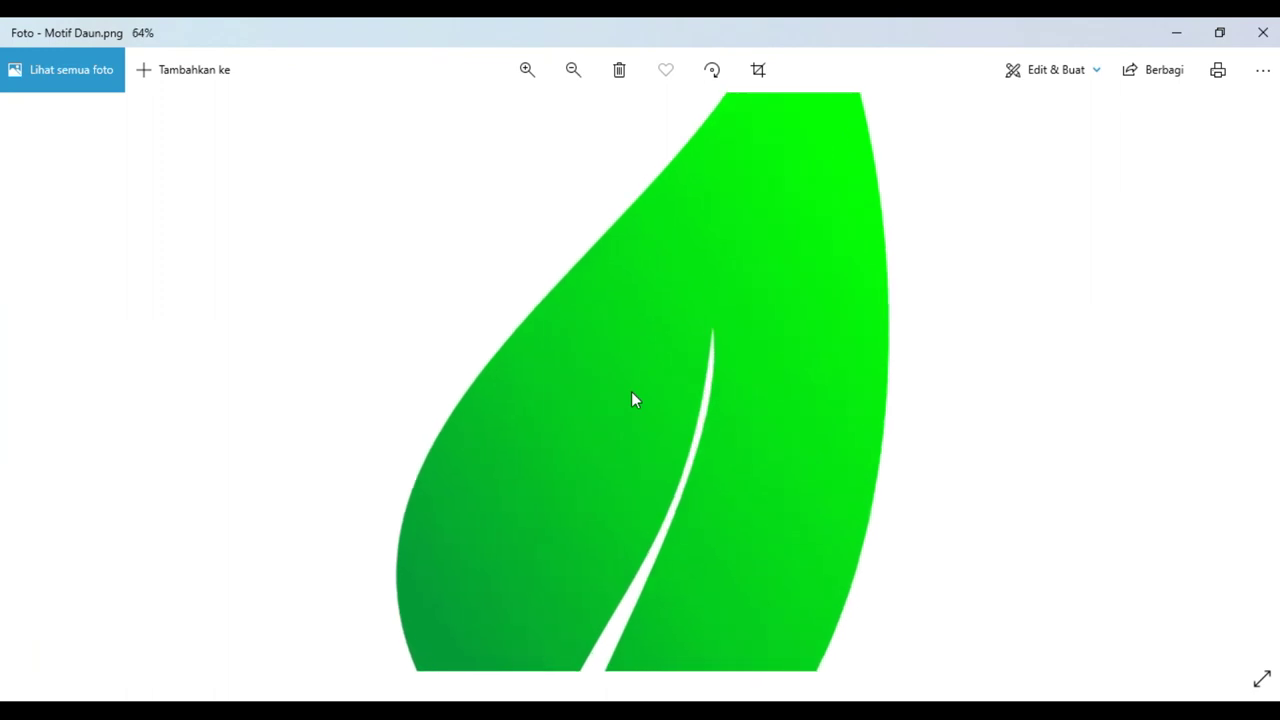
scroll(631, 391, "down", 3)
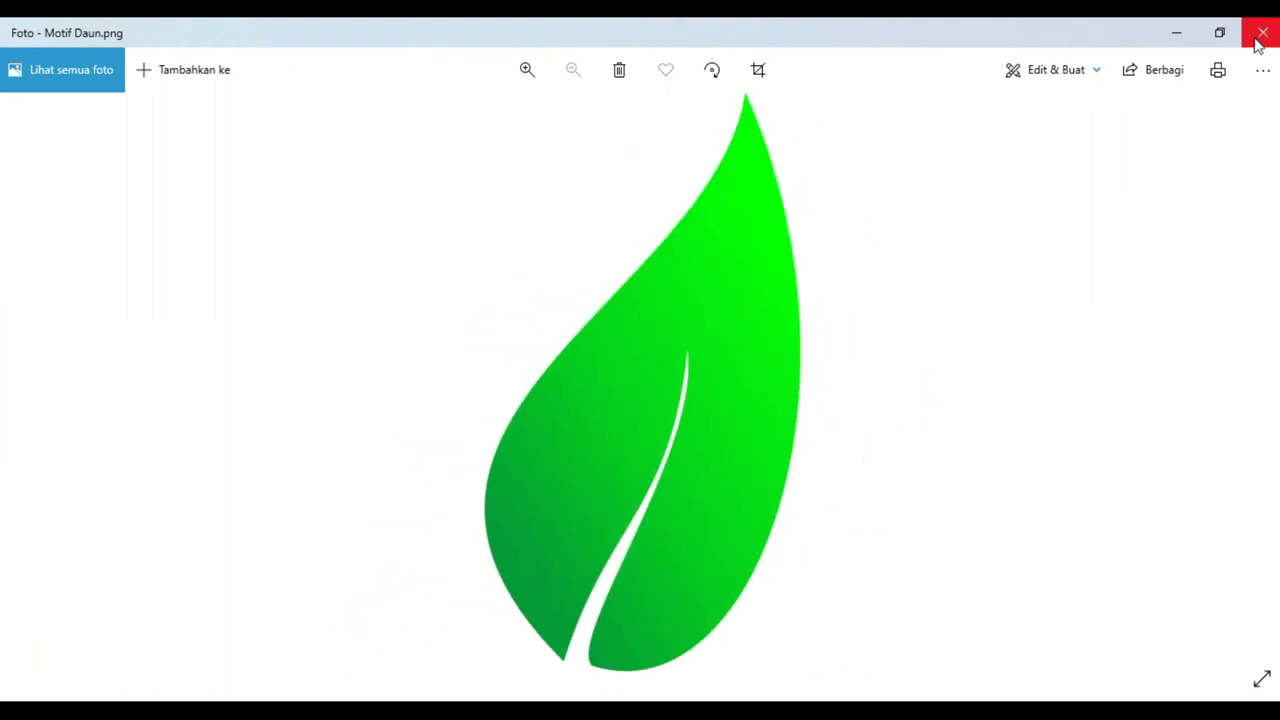
scroll(909, 259, "up", 4)
left_click_drag(909, 259, 585, 551)
scroll(877, 333, "down", 3)
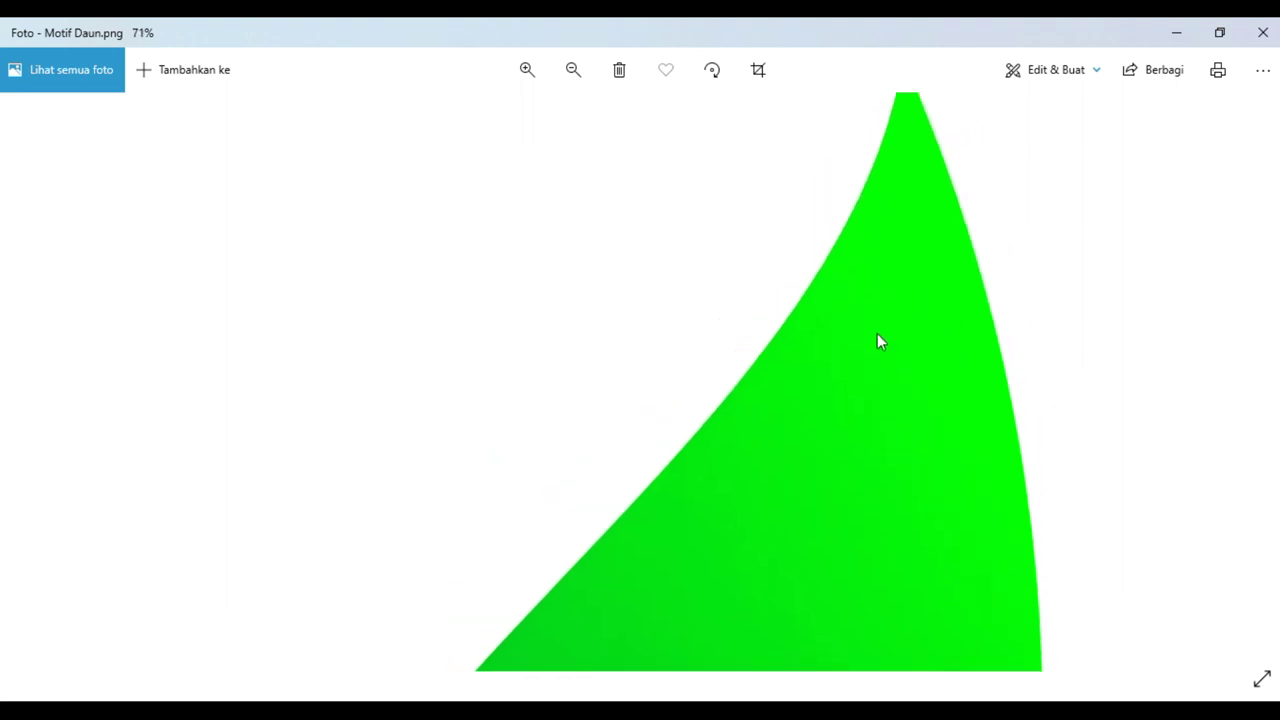
left_click(1262, 32)
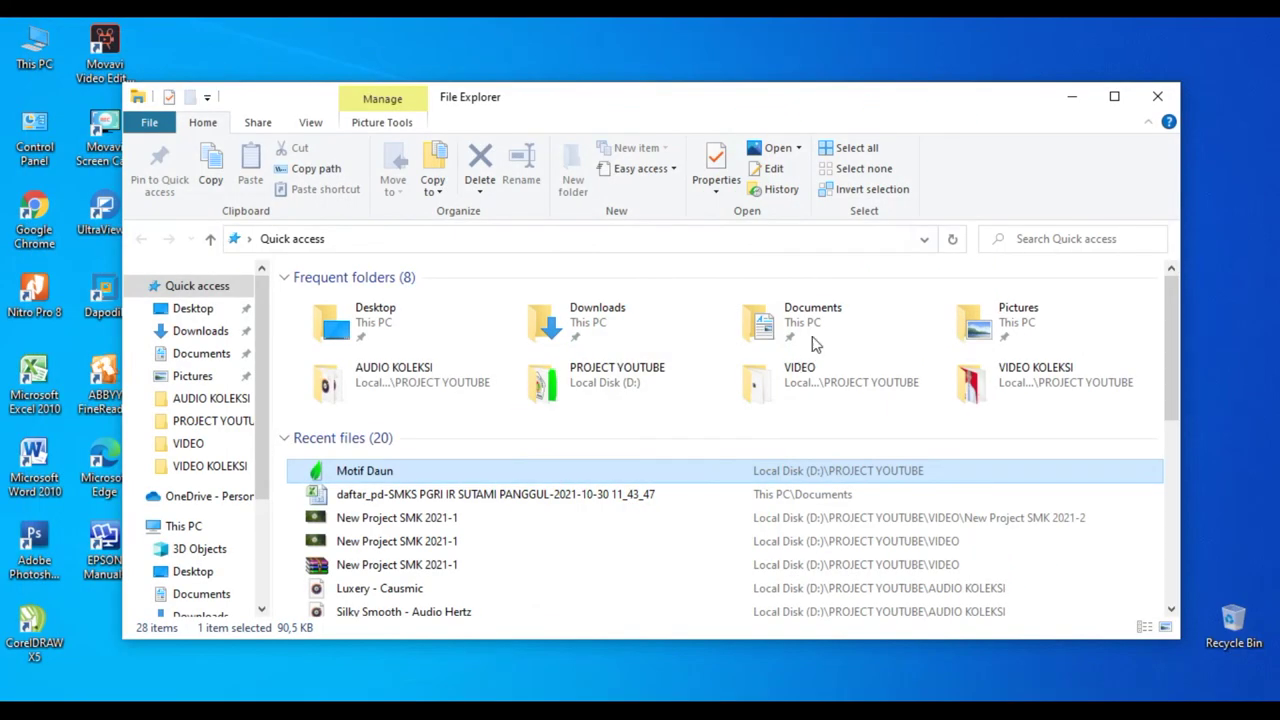
left_click(1158, 98)
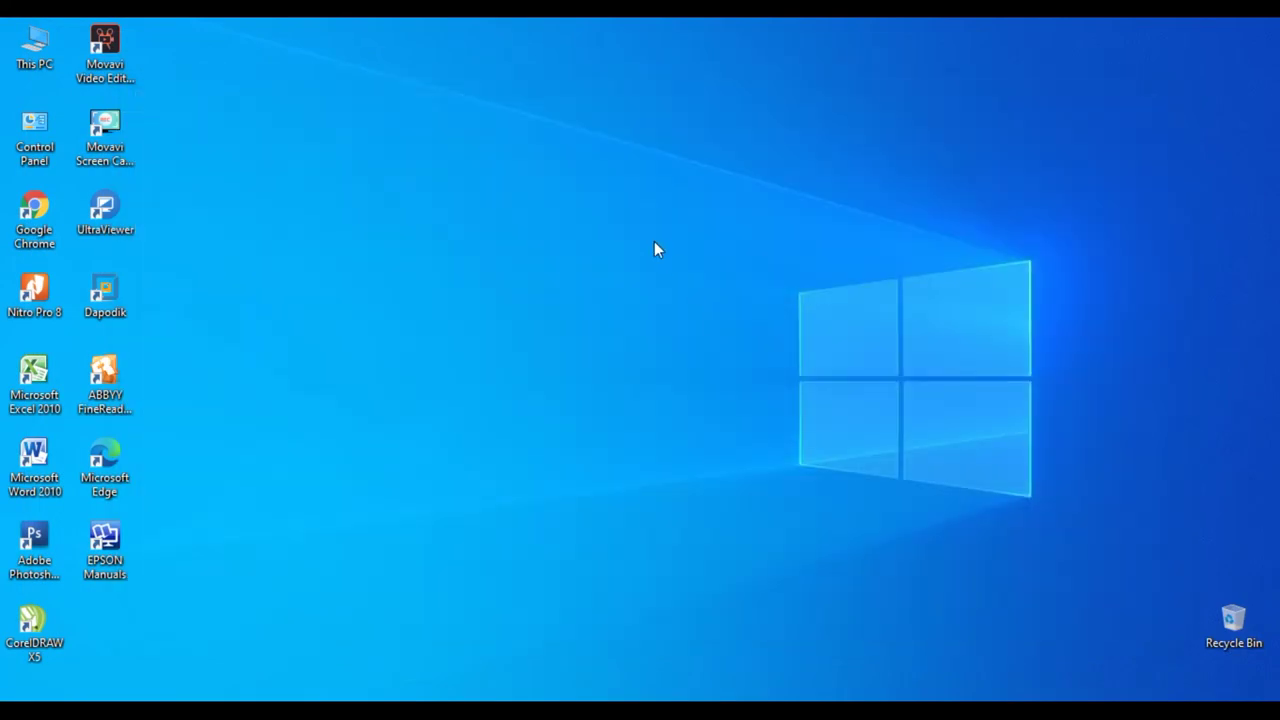